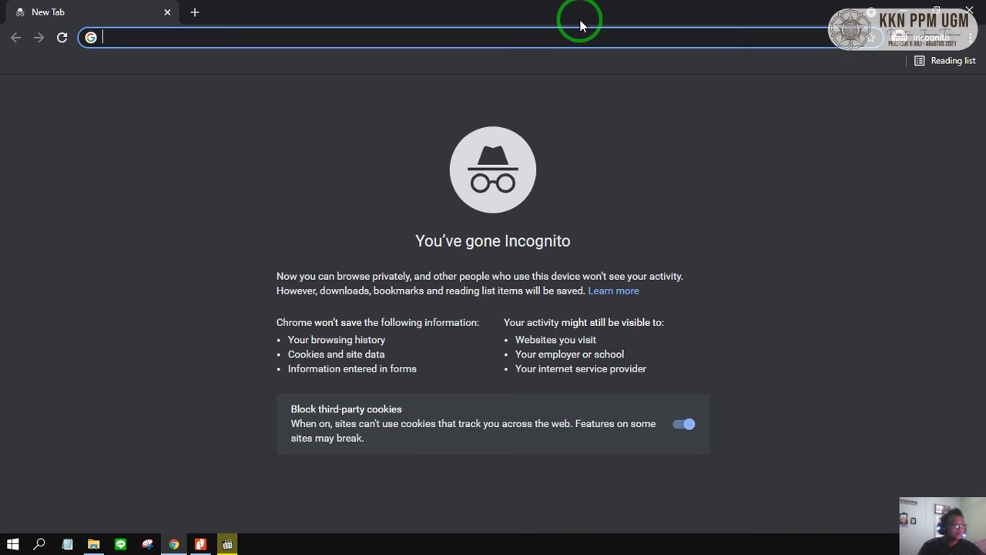
# Open canva.com and look over the design categories on its home page
pyautogui.write('canva.com')
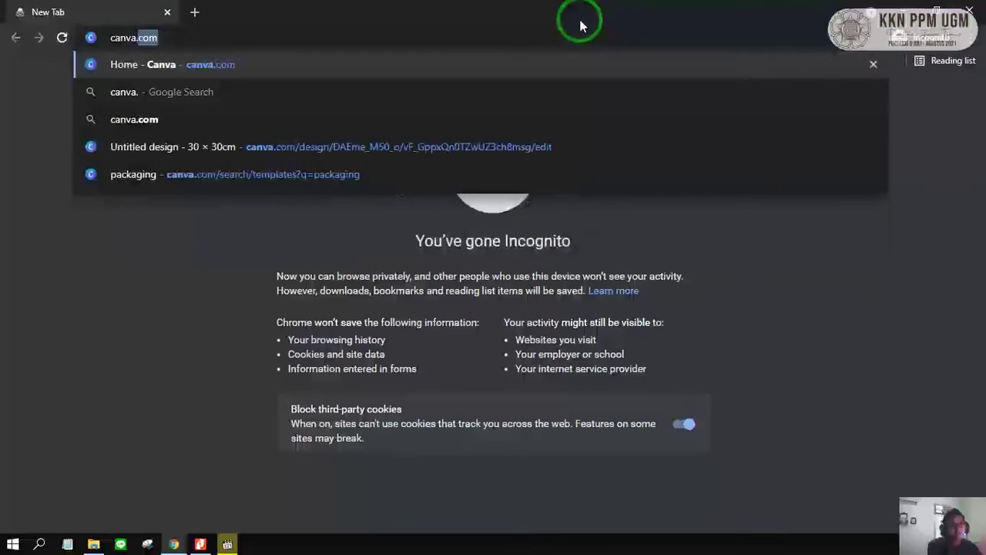
pyautogui.press('Return')
pyautogui.moveTo(579, 19)
pyautogui.mouseDown()
pyautogui.moveTo(483, 179)
pyautogui.moveTo(459, 102)
pyautogui.mouseUp()
pyautogui.scroll(-1, 336, 279)
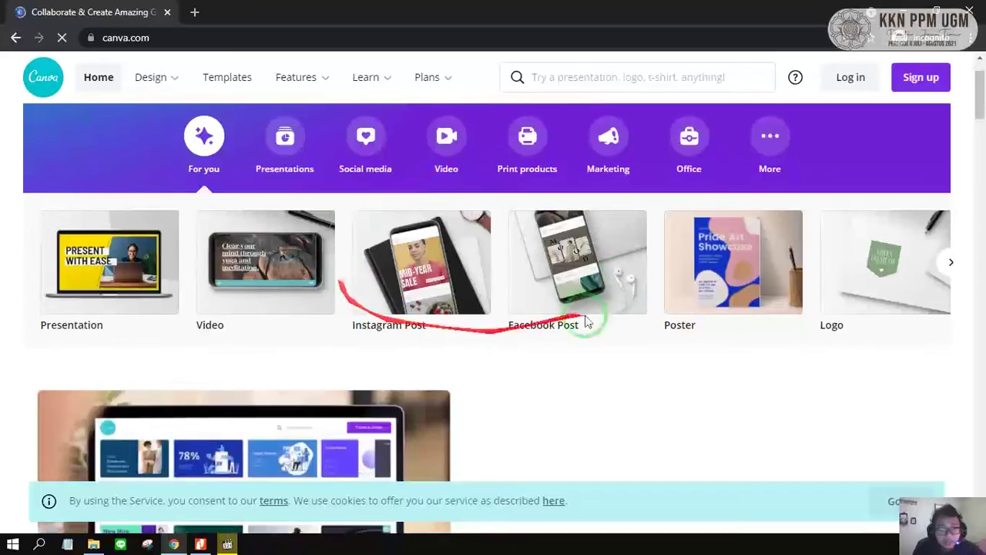
pyautogui.scroll(-2, 407, 330)
pyautogui.scroll(3, 594, 223)
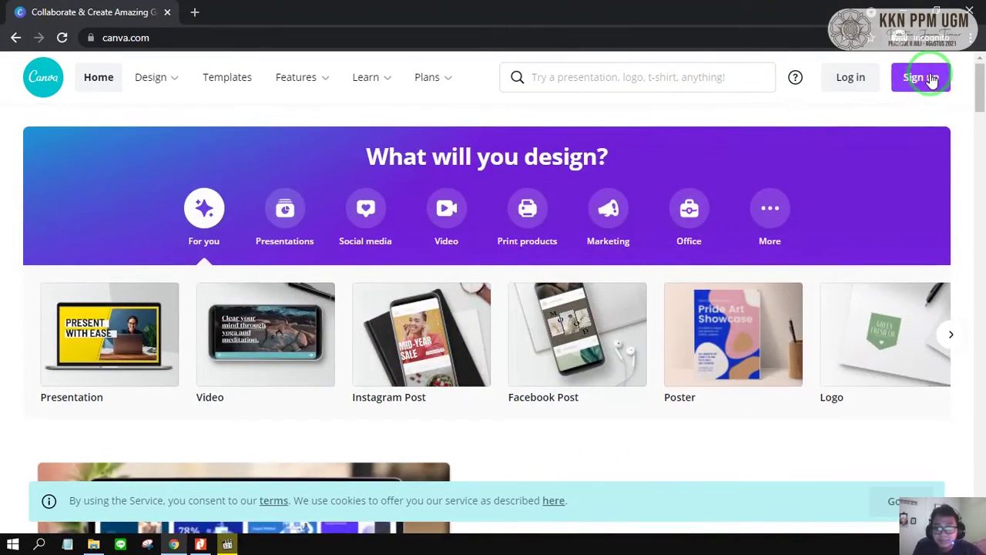
# Sign up for Canva with the existing Google account
pyautogui.click(873, 89)
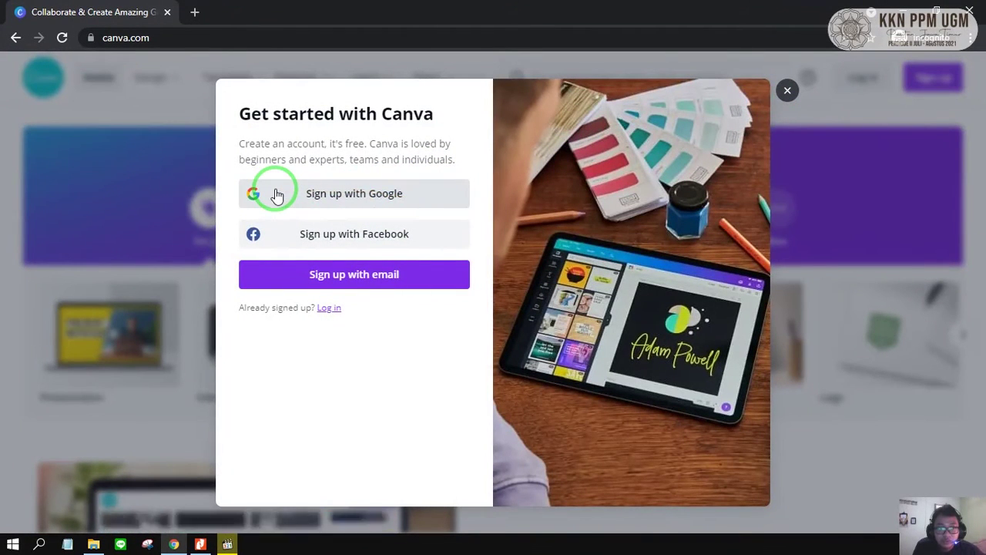
pyautogui.click(381, 196)
pyautogui.moveTo(203, 99); pyautogui.dragTo(664, 62)
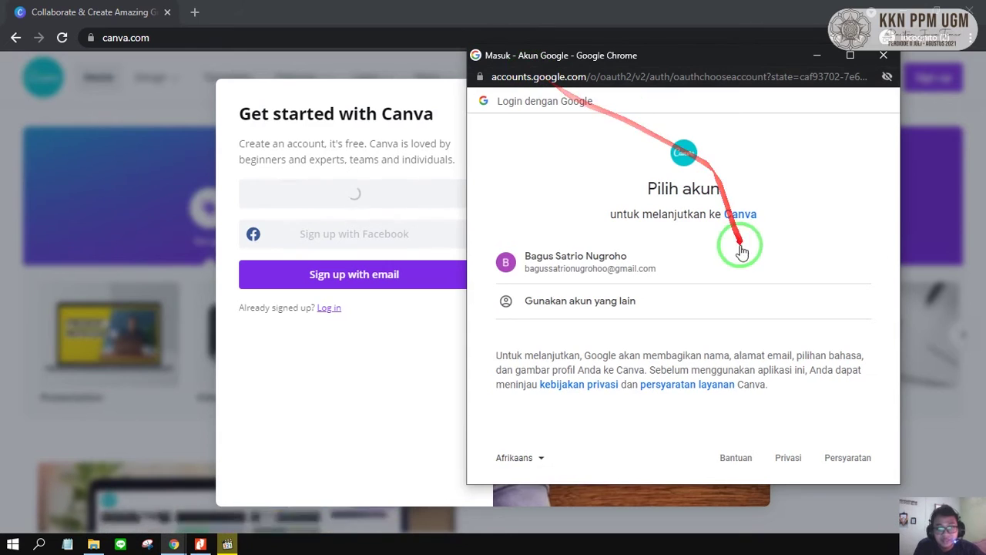
pyautogui.click(601, 263)
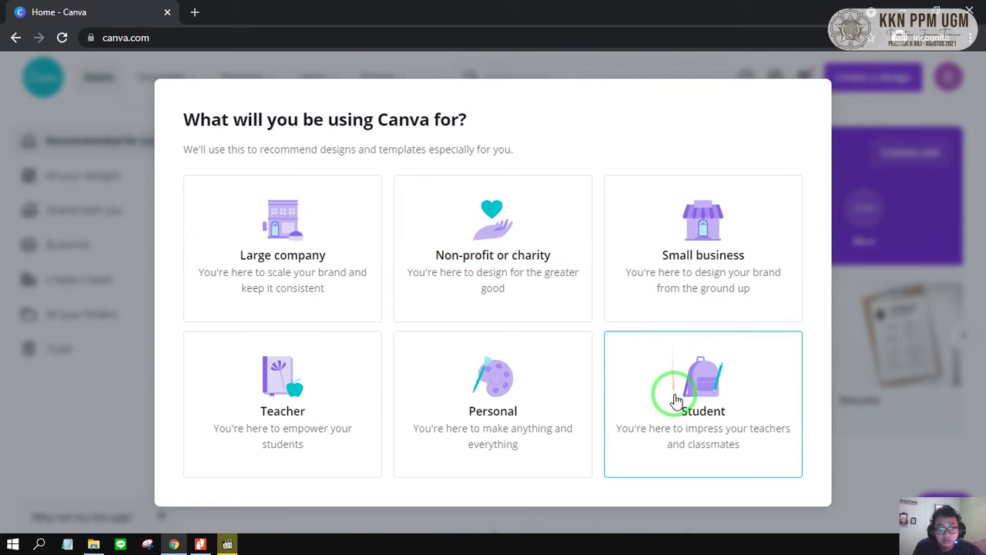
# Choose Personal as the intended use, then skip the Canva Pro trial and the first-design prompt to reach the home page
pyautogui.click(539, 410)
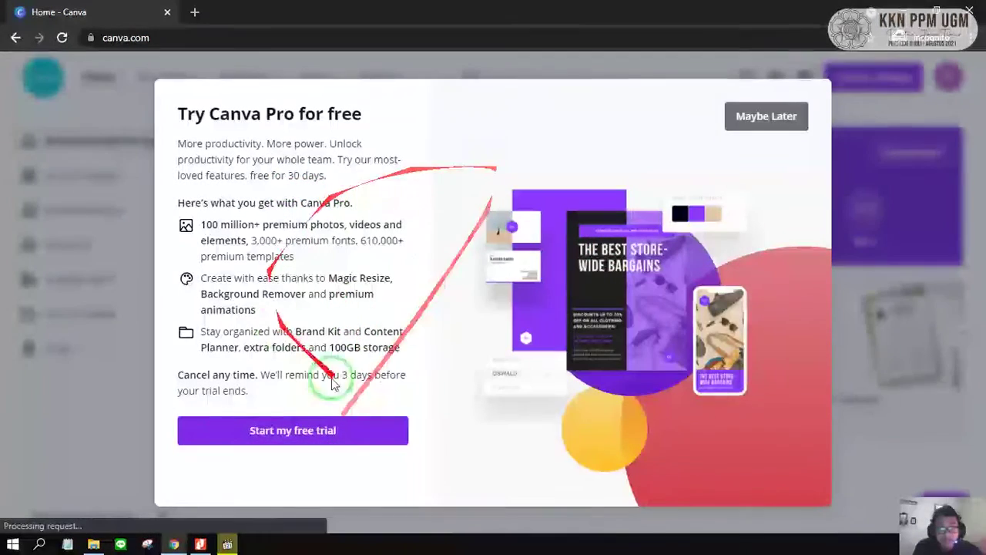
pyautogui.click(766, 120)
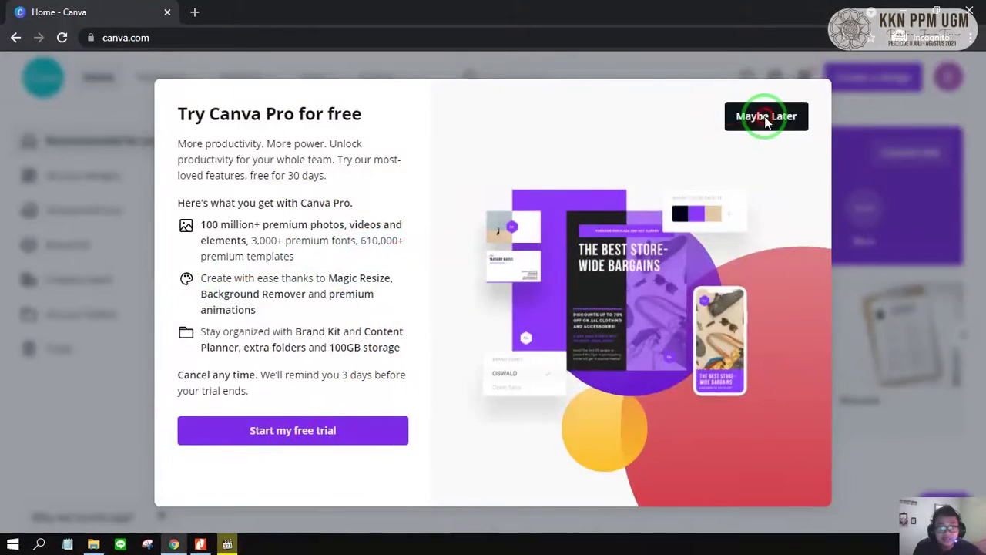
pyautogui.click(471, 210)
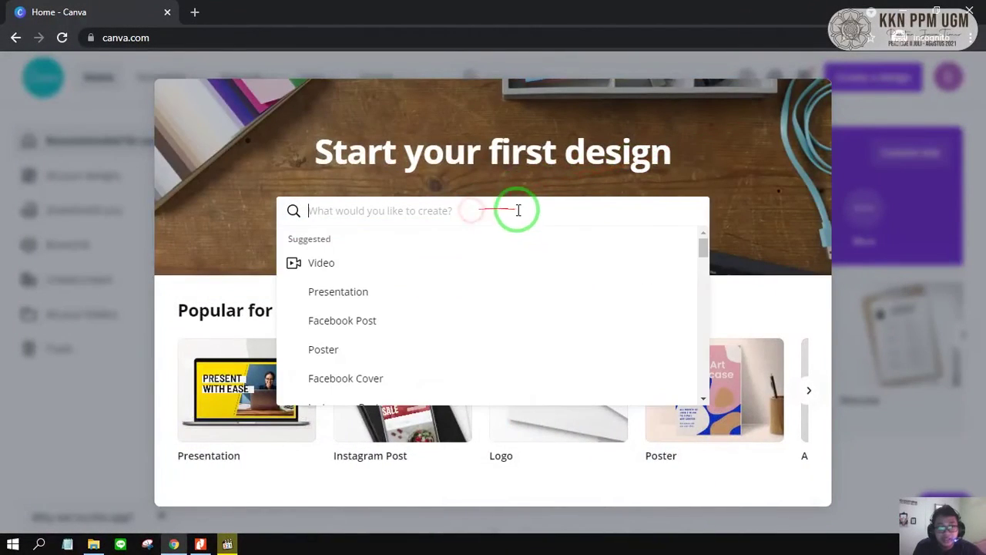
pyautogui.click(889, 175)
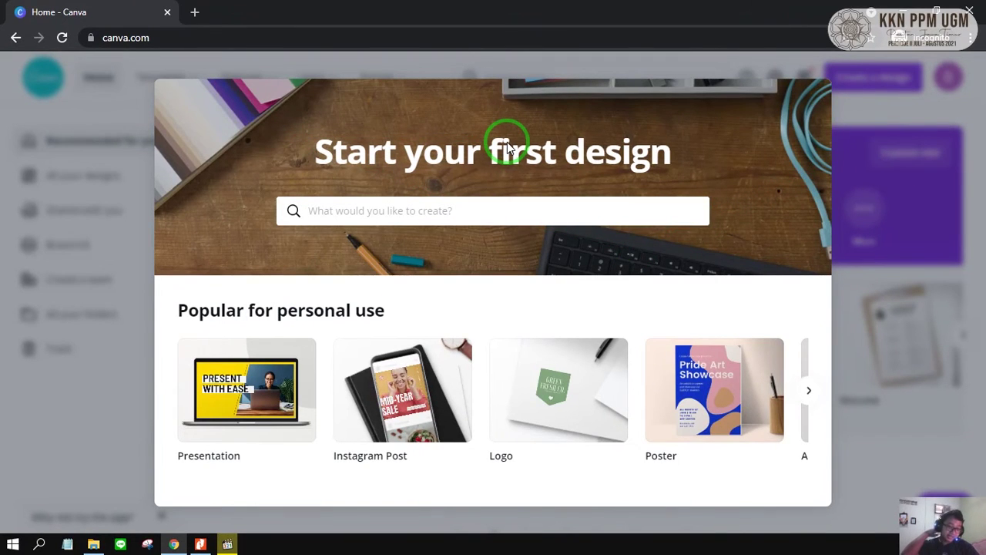
pyautogui.click(358, 37)
pyautogui.press('Return')
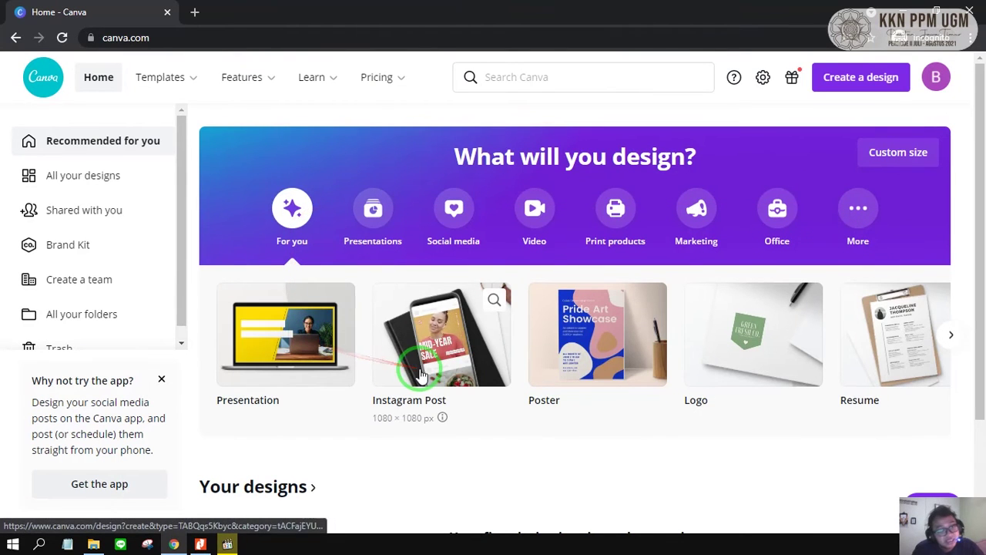
# Browse the suggested design types, then search for "poster" and open the Poster templates
pyautogui.click(609, 353)
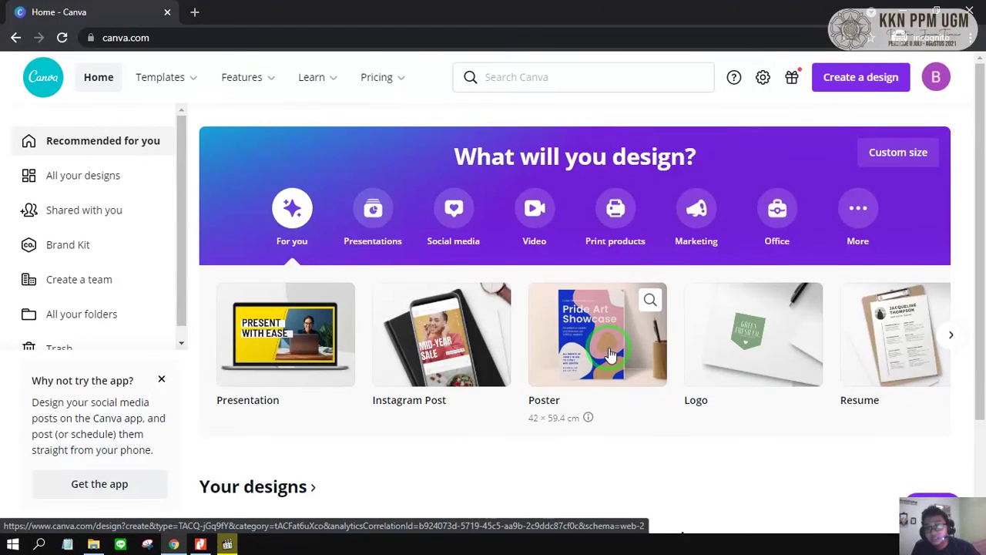
pyautogui.click(952, 336)
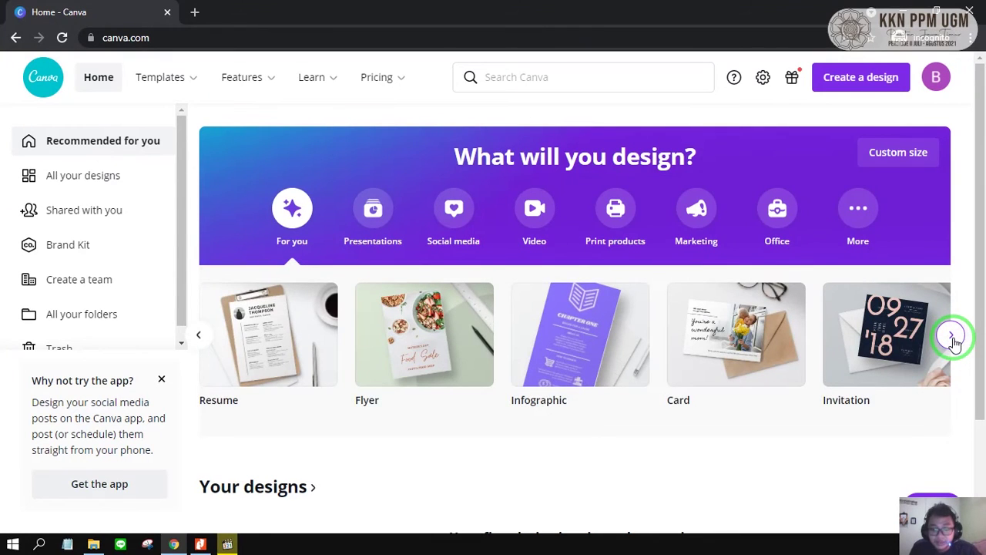
pyautogui.click(953, 338)
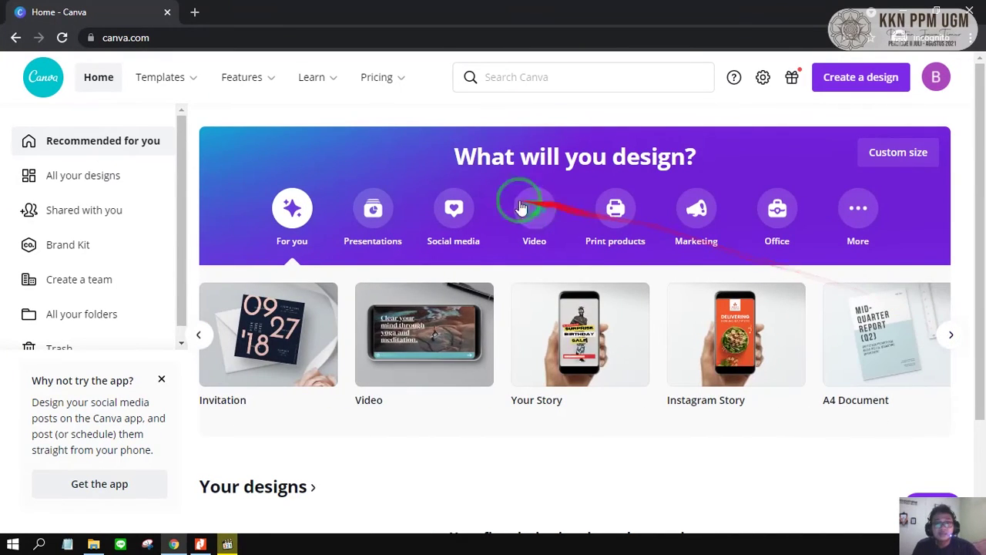
pyautogui.click(518, 81)
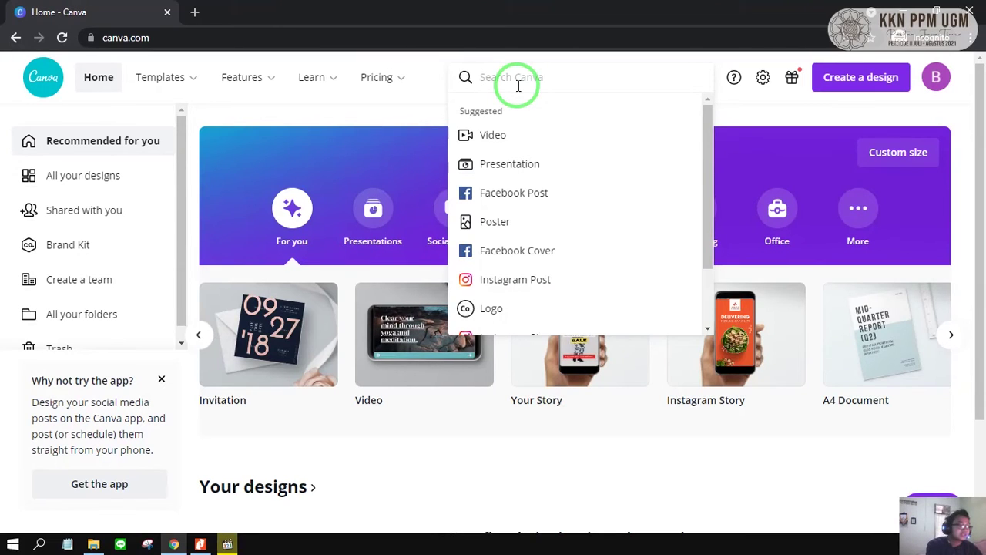
pyautogui.write('poster')
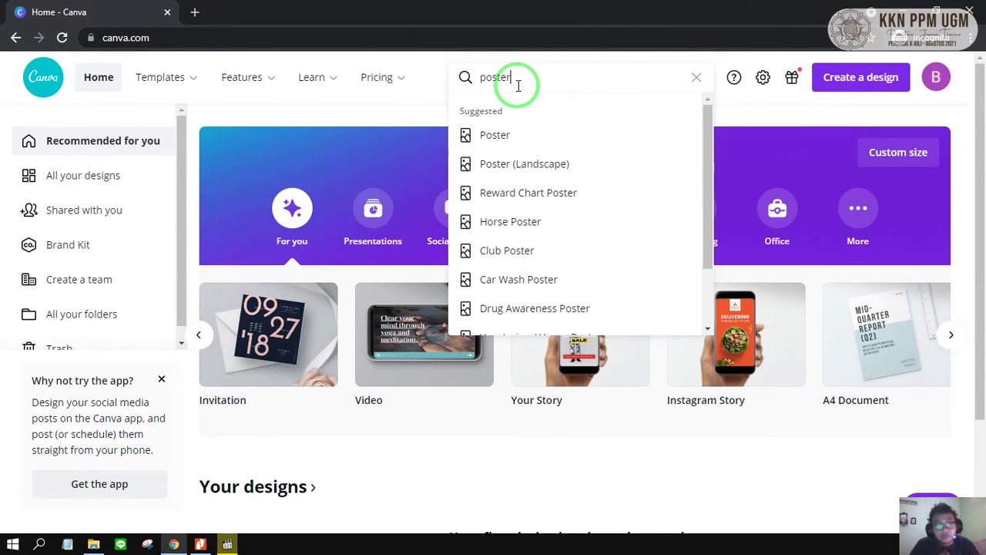
pyautogui.click(535, 136)
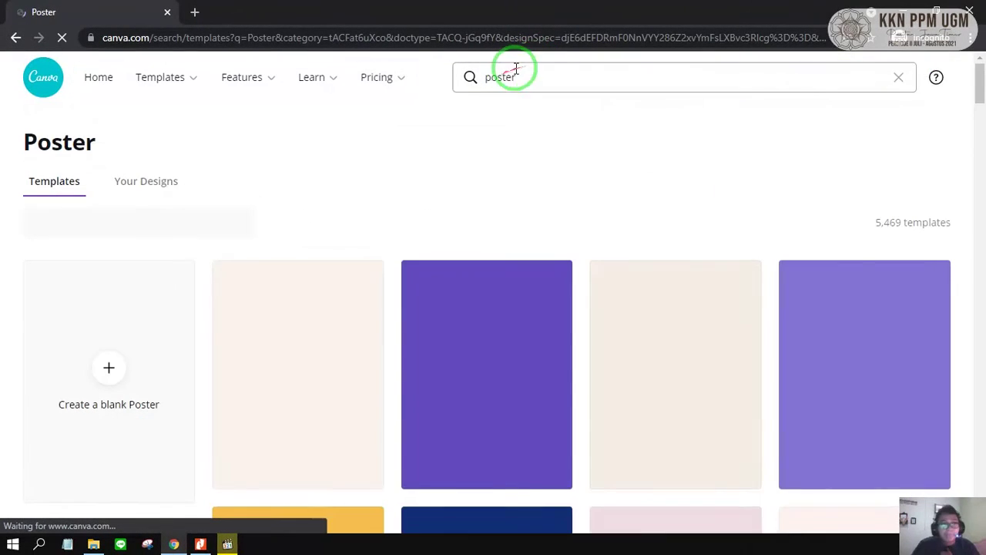
# Look through the poster templates for a suitable design
pyautogui.scroll(-5, 555, 296)
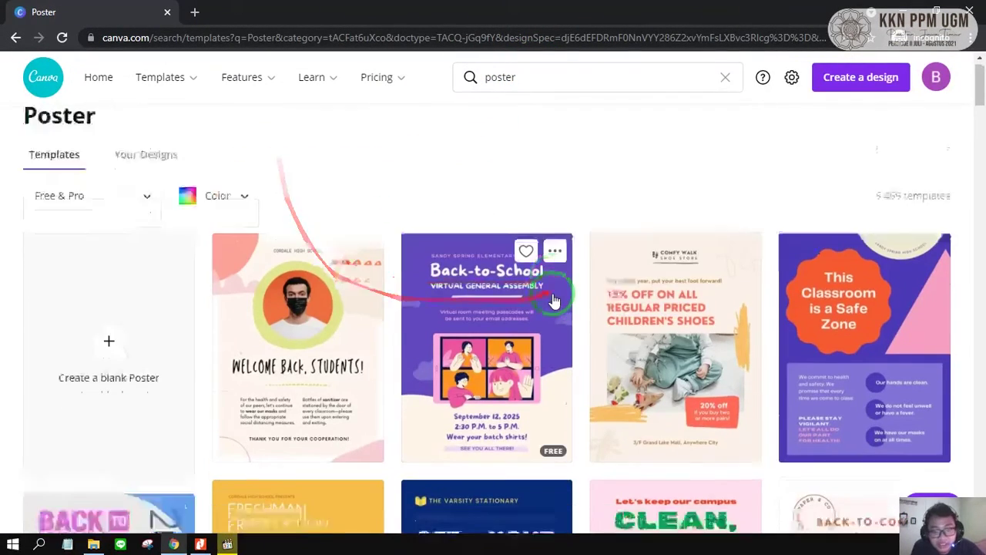
pyautogui.scroll(1, 472, 296)
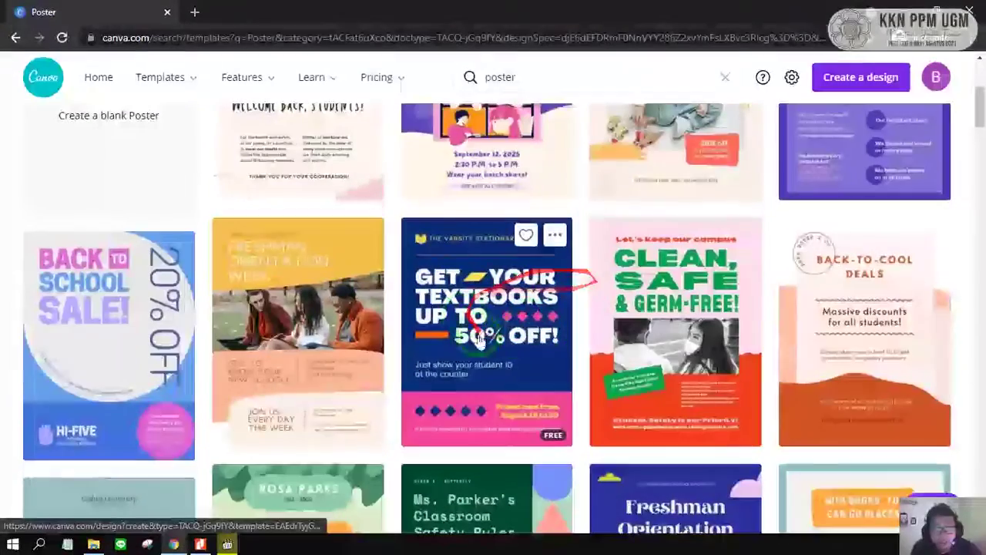
pyautogui.scroll(-2, 477, 307)
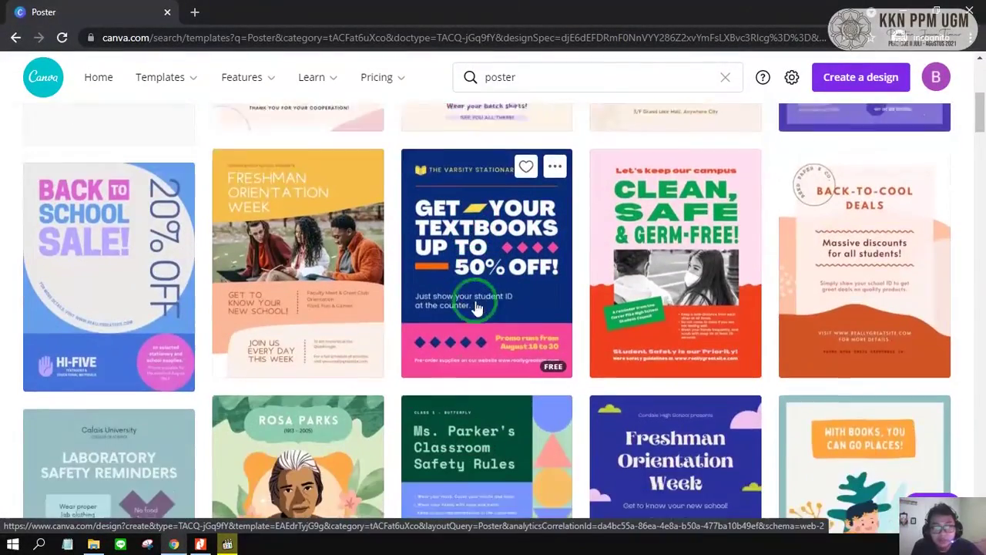
pyautogui.scroll(1, 352, 249)
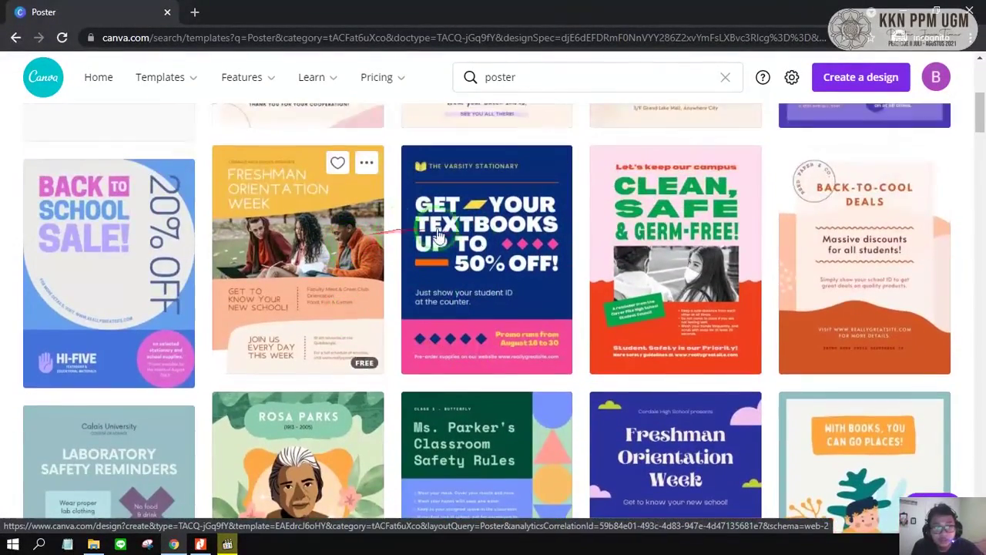
pyautogui.scroll(-4, 497, 247)
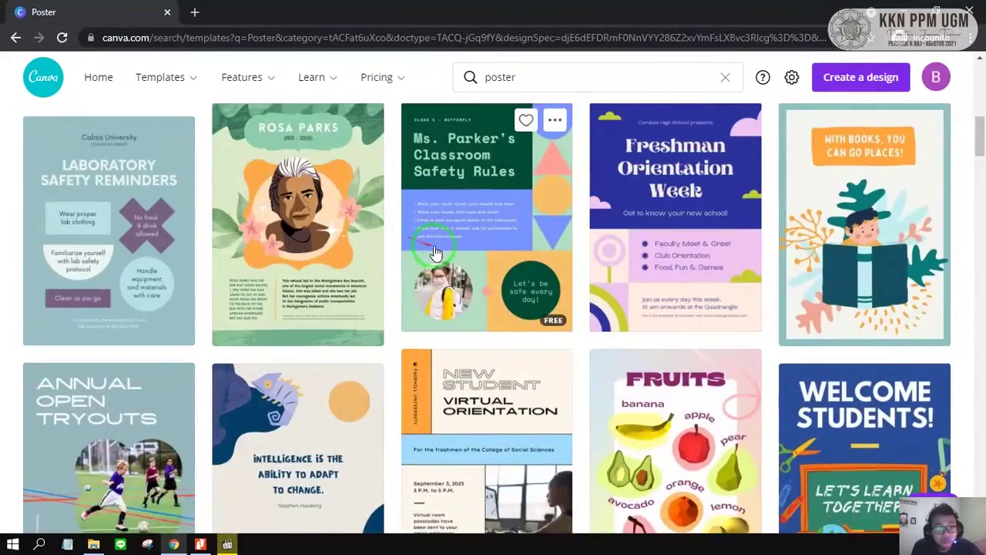
pyautogui.scroll(-1, 467, 259)
pyautogui.scroll(6, 480, 249)
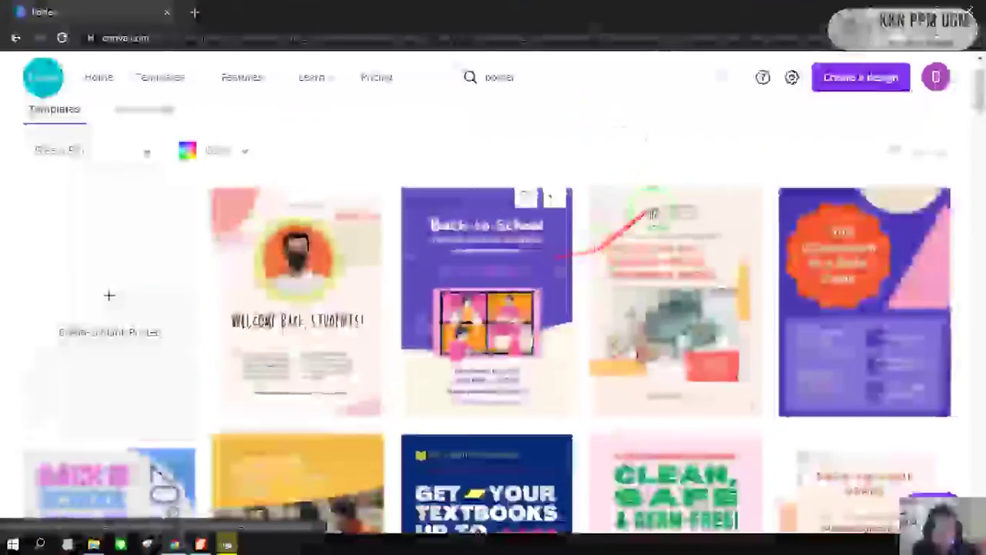
pyautogui.scroll(-2, 557, 326)
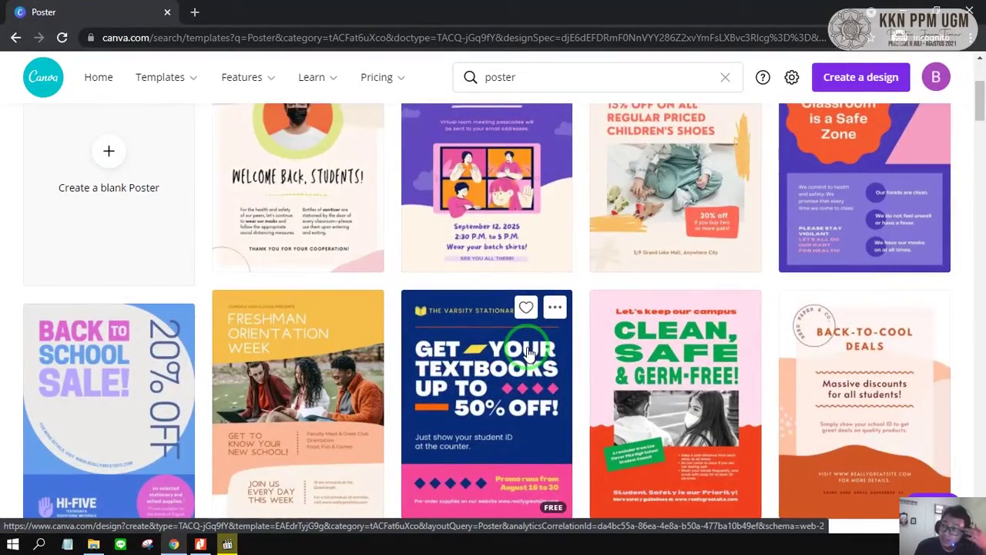
pyautogui.scroll(-2, 601, 223)
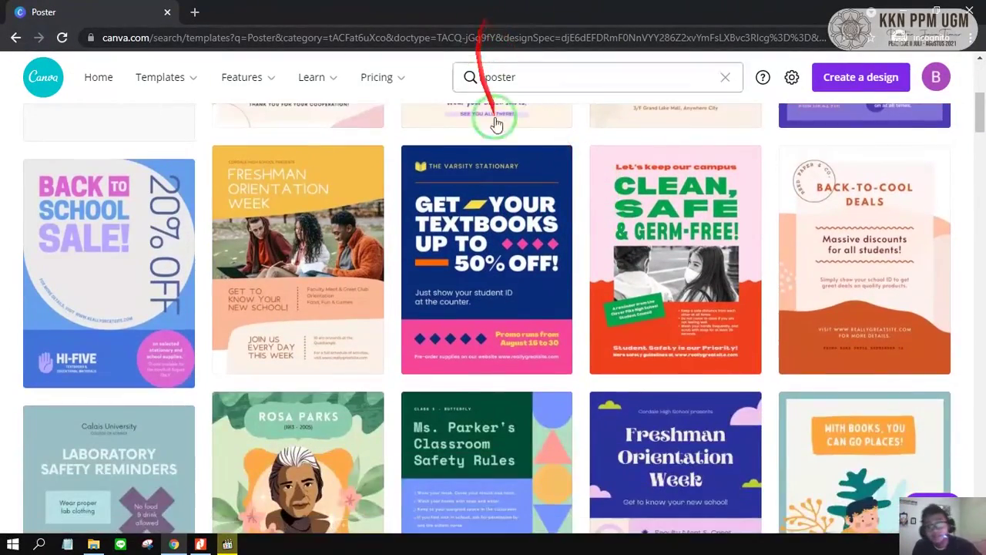
pyautogui.scroll(-4, 572, 210)
pyautogui.scroll(-10, 573, 210)
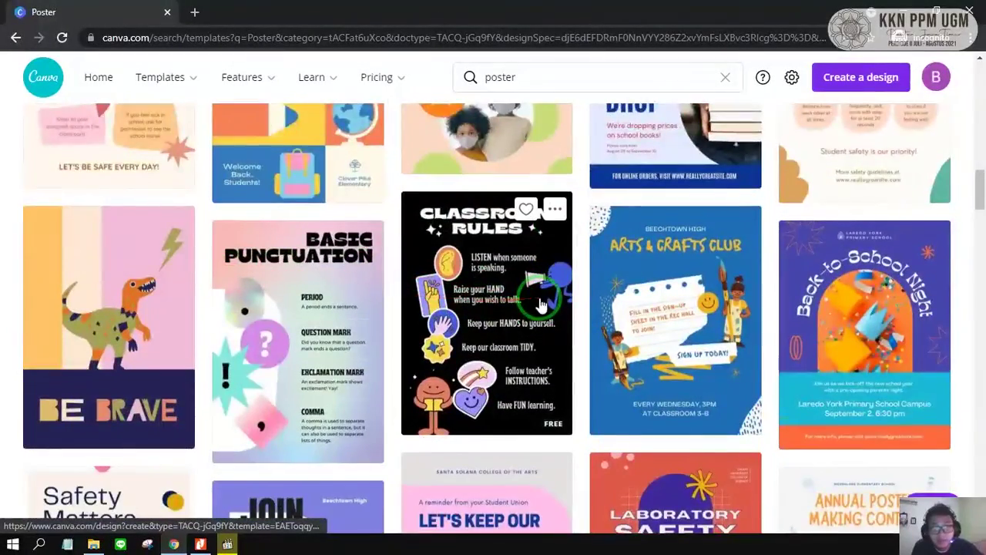
pyautogui.scroll(-1, 570, 309)
pyautogui.scroll(15, 573, 308)
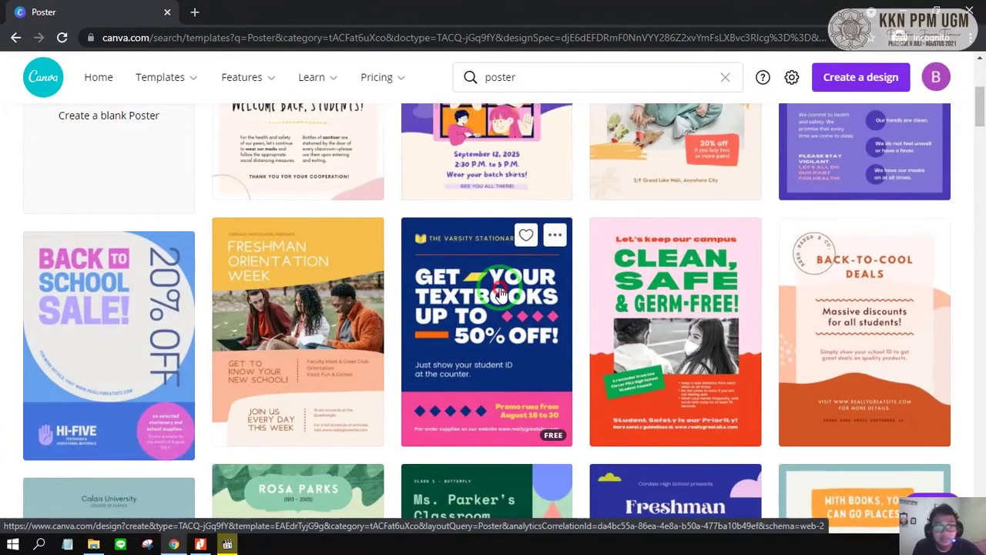
# Open the blue and magenta "Get your textbooks up to 50% off!" poster template and complete the introductory editor tour
pyautogui.click(501, 291)
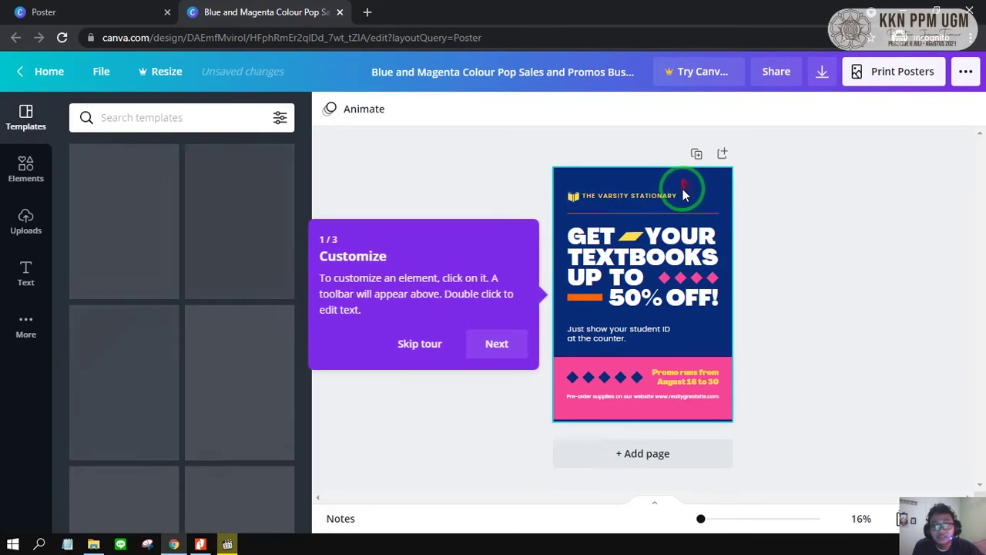
pyautogui.click(497, 343)
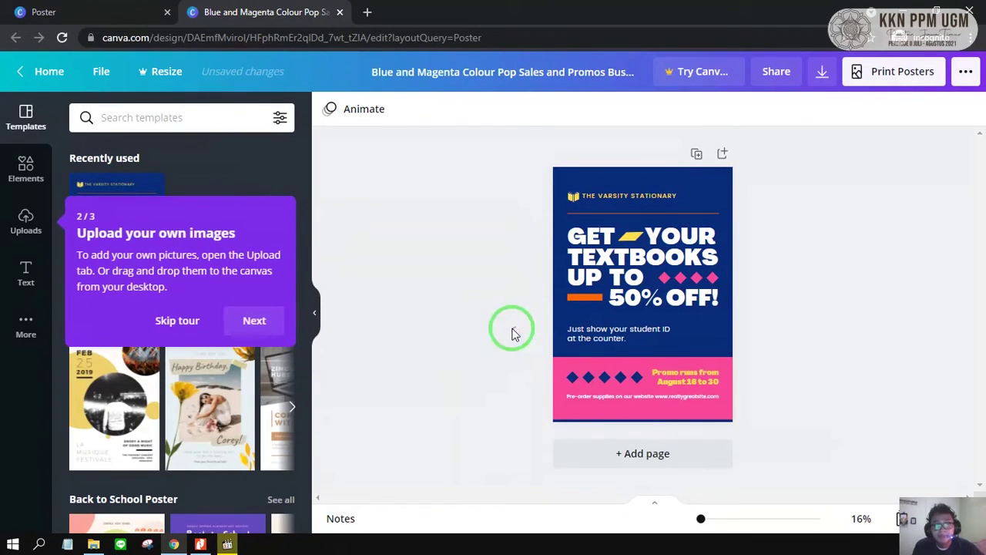
pyautogui.click(250, 320)
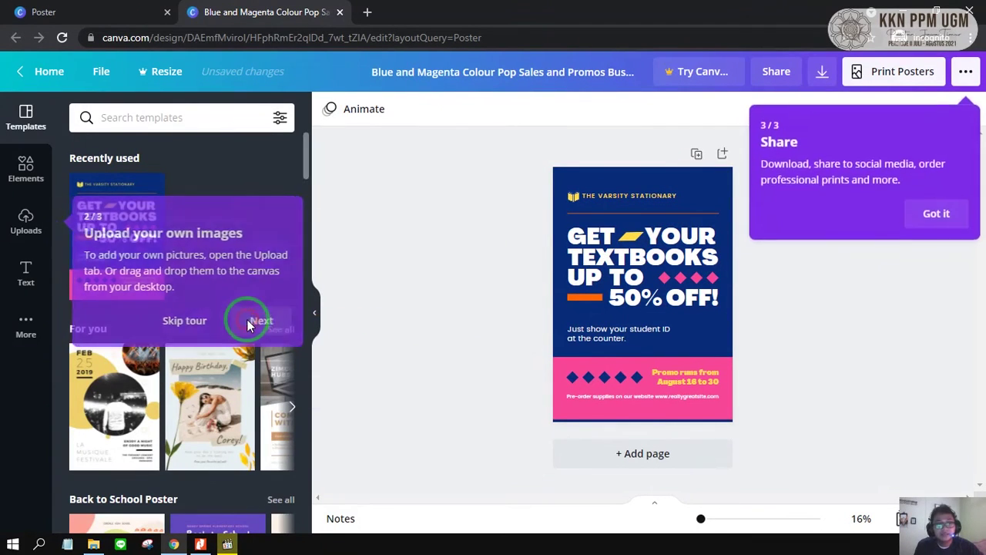
pyautogui.click(935, 209)
pyautogui.click(688, 184)
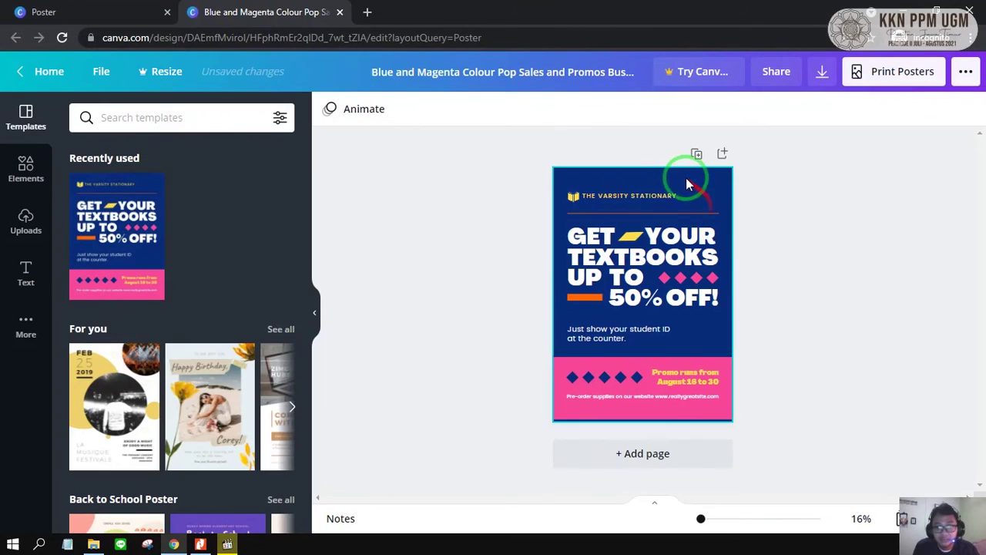
pyautogui.click(471, 330)
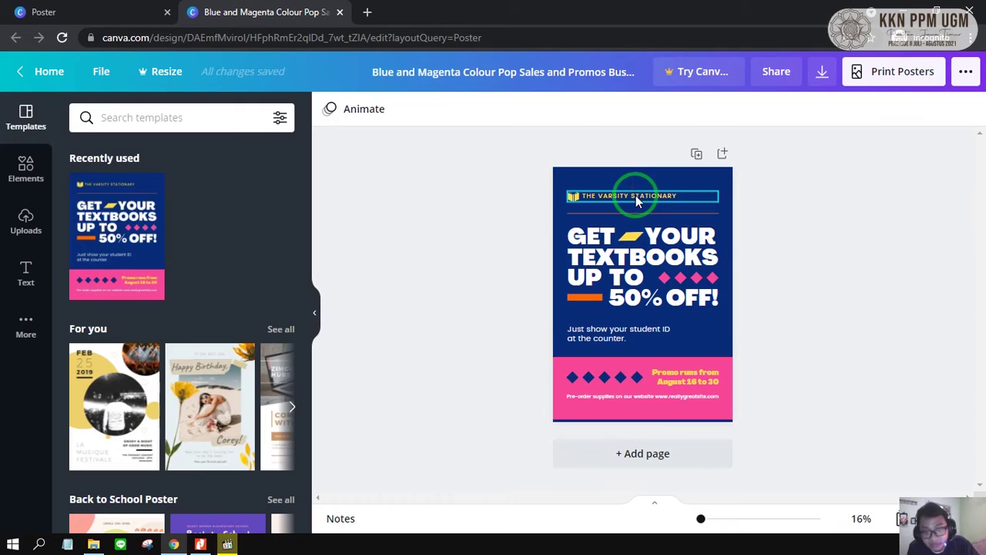
# Replace the poster's "THE VARSITY STATIONARY" header text with "KELOMPOK TANI DESA BOMO"
pyautogui.click(635, 195)
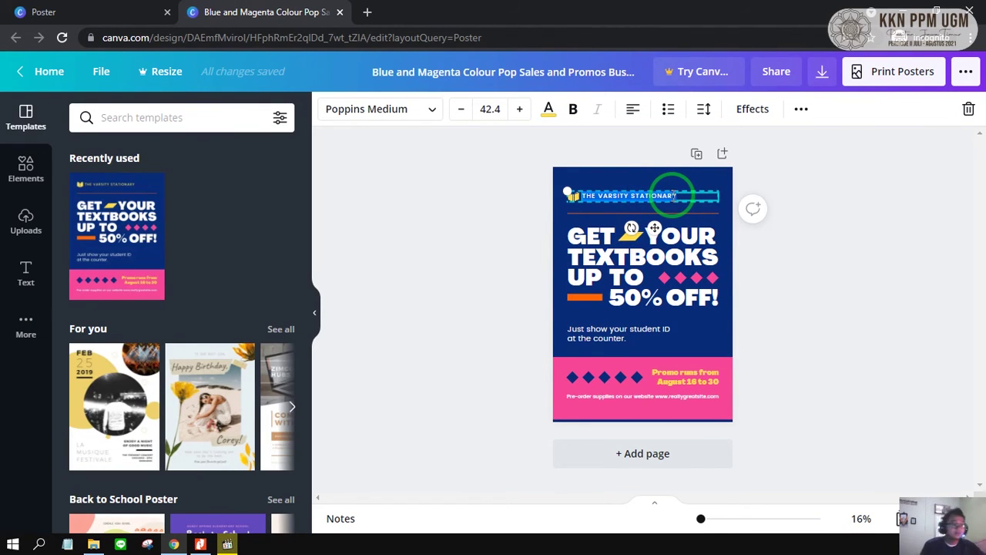
pyautogui.write('POK TANI DESA BOMO')
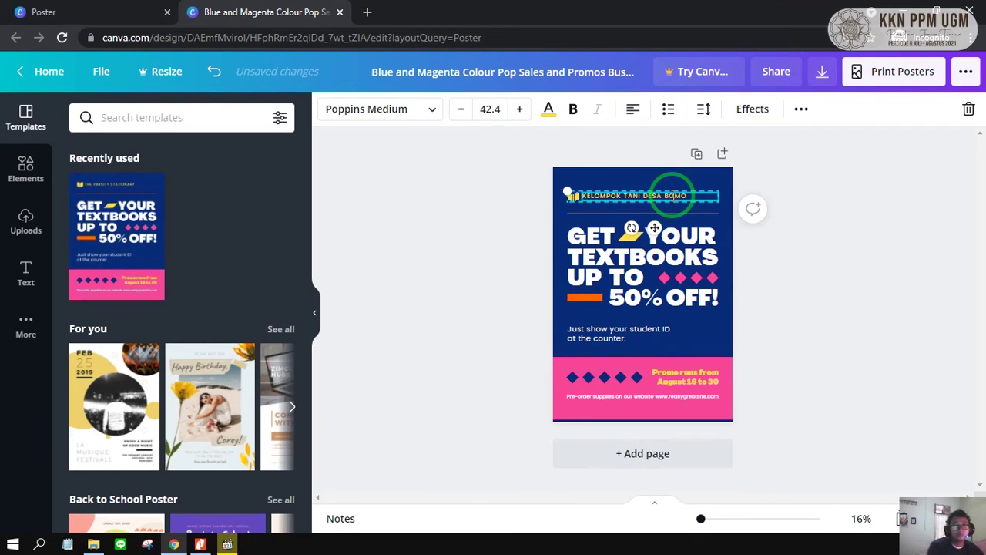
pyautogui.click(793, 181)
pyautogui.scroll(10, 764, 220)
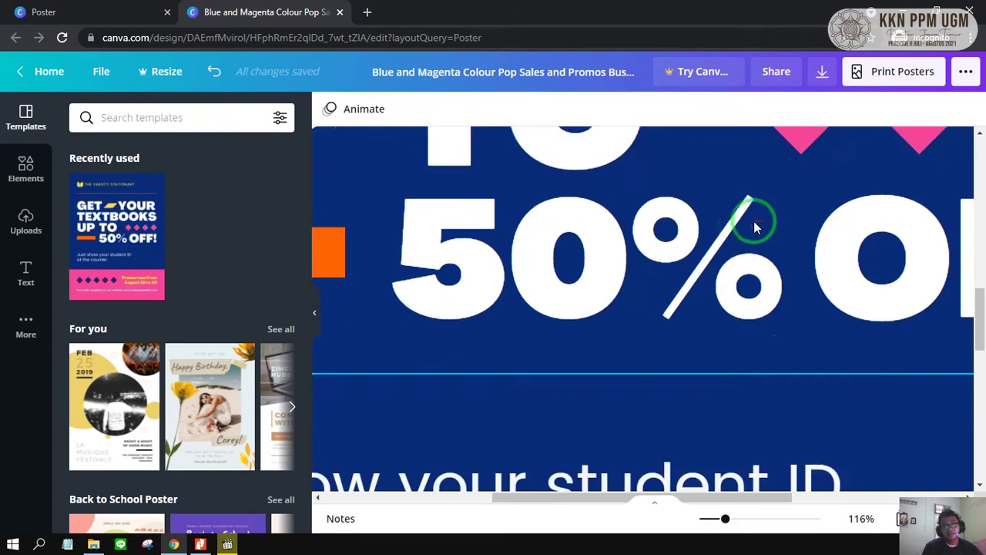
# Replace the headline's "GET YOUR TEXTBOOKS UP TO" with "JUAL MARNING, DISKON", leaving the 50% OFF! line in place
pyautogui.scroll(-10, 754, 221)
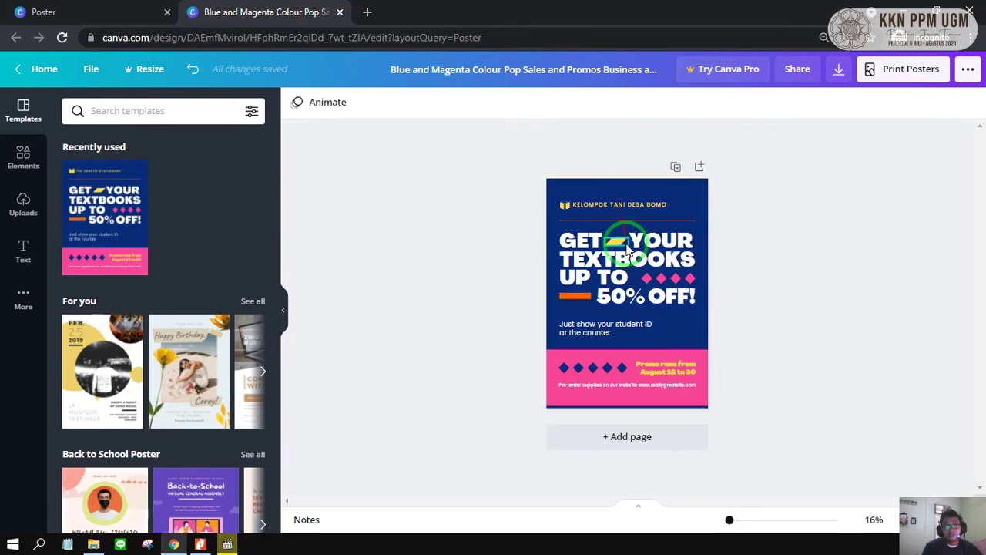
pyautogui.click(653, 253)
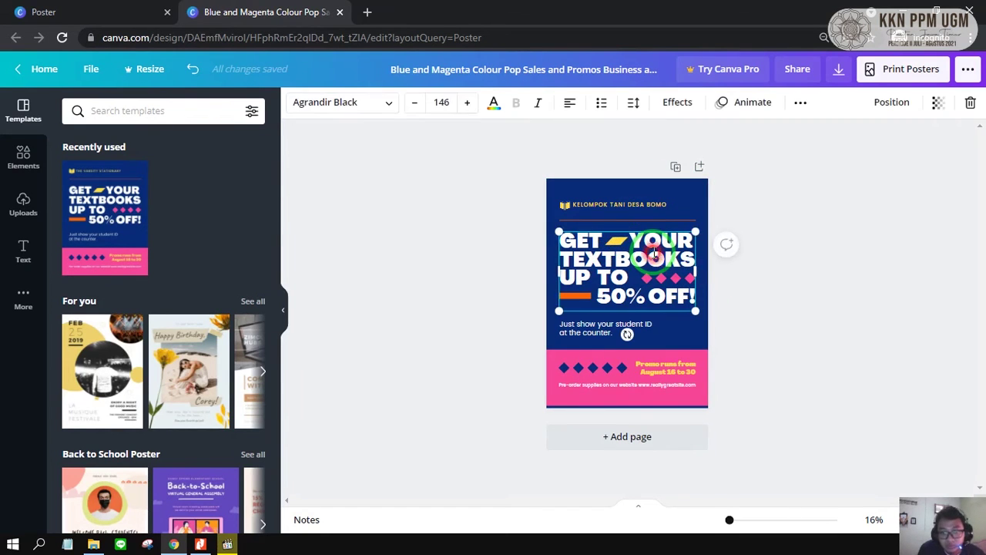
pyautogui.click(580, 242)
pyautogui.click(572, 241)
pyautogui.moveTo(587, 243); pyautogui.dragTo(670, 273)
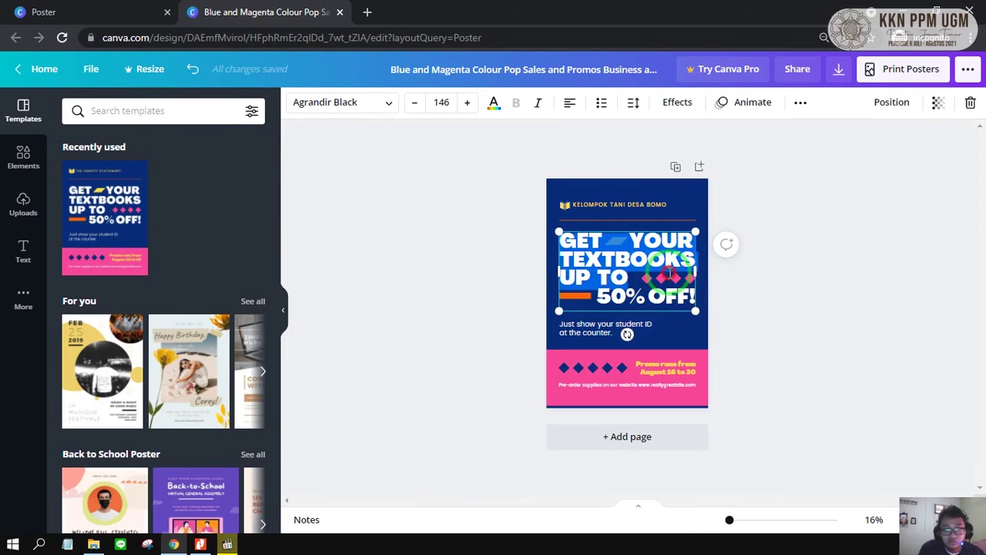
pyautogui.write('JUAL')
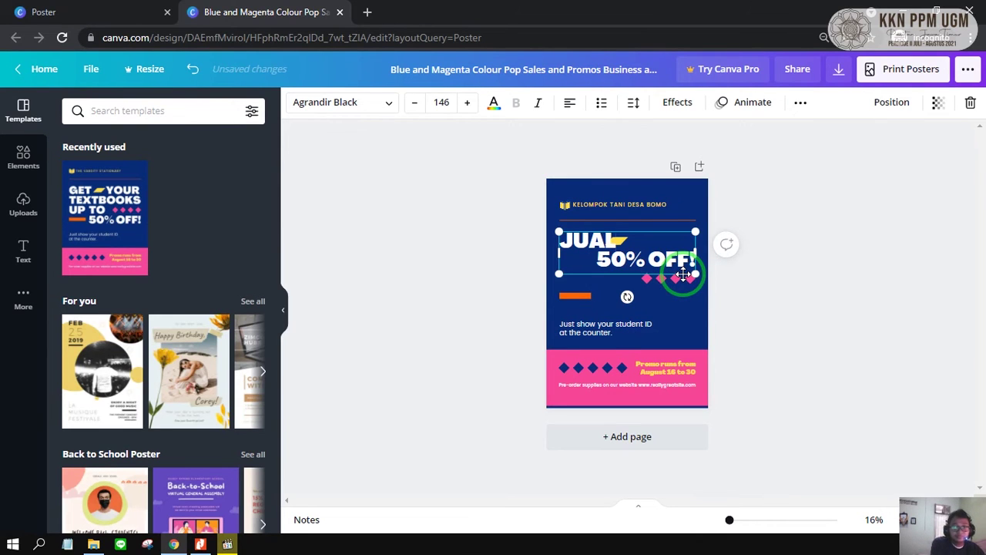
pyautogui.write(' MARNING')
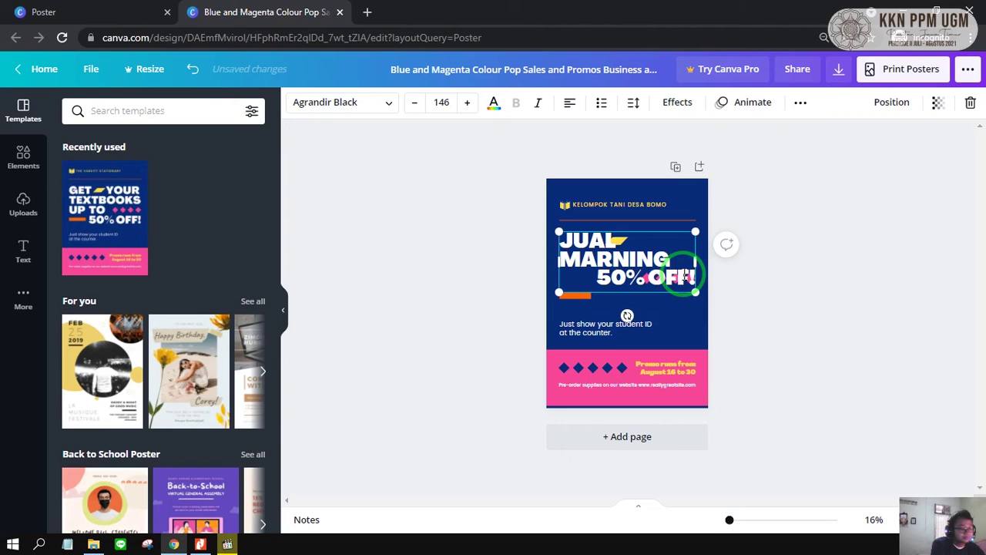
pyautogui.write('IK')
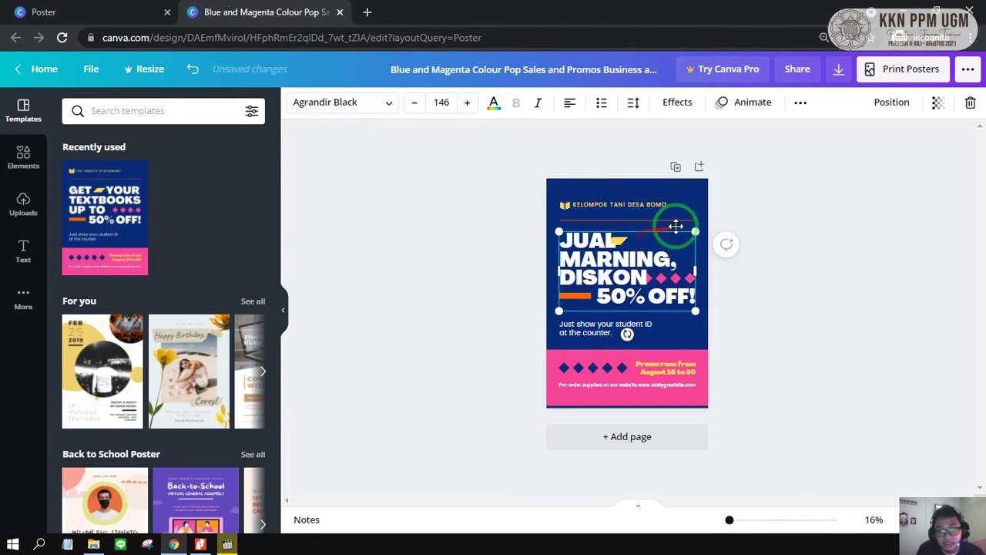
pyautogui.click(760, 231)
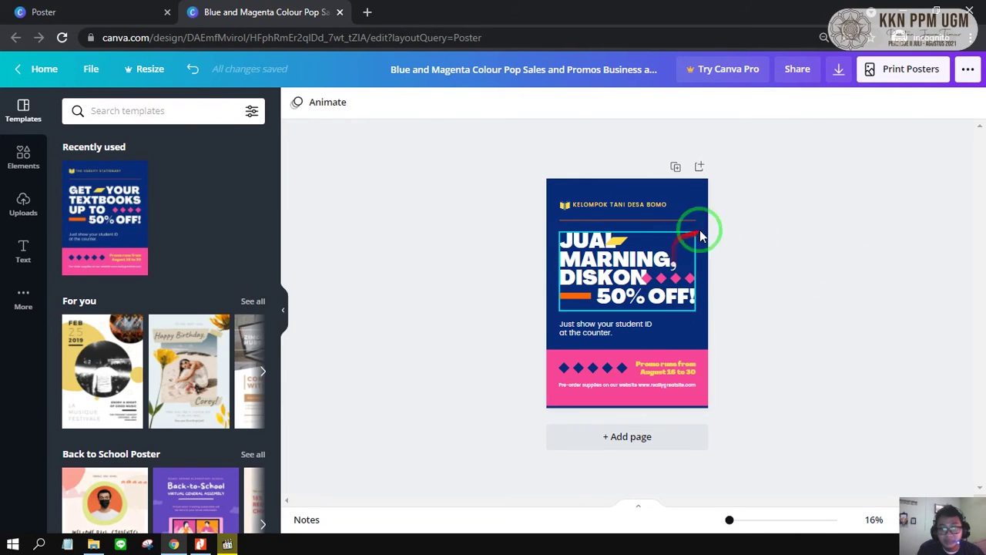
# Move the yellow parallelogram clear of "JUAL", and ungroup the pink diamonds and shift them clear of "DISKON"
pyautogui.click(621, 242)
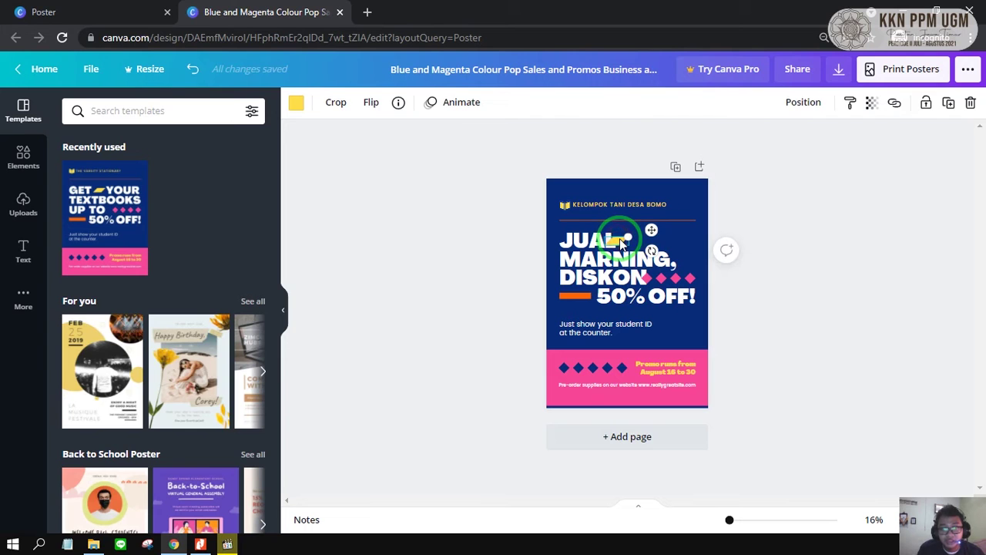
pyautogui.moveTo(621, 245); pyautogui.dragTo(653, 239)
pyautogui.click(691, 278)
pyautogui.click(737, 209)
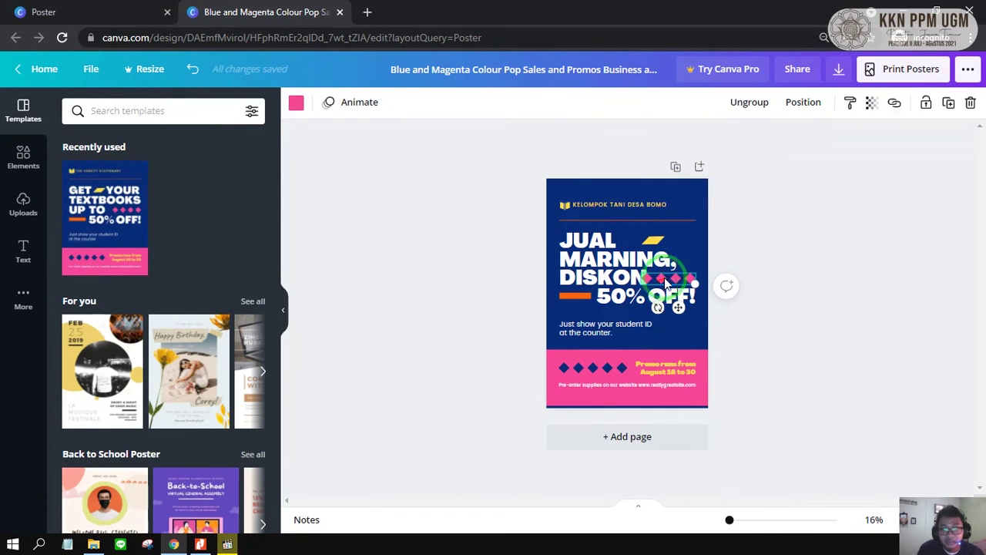
pyautogui.click(752, 103)
pyautogui.moveTo(650, 277); pyautogui.dragTo(661, 275)
pyautogui.click(682, 305)
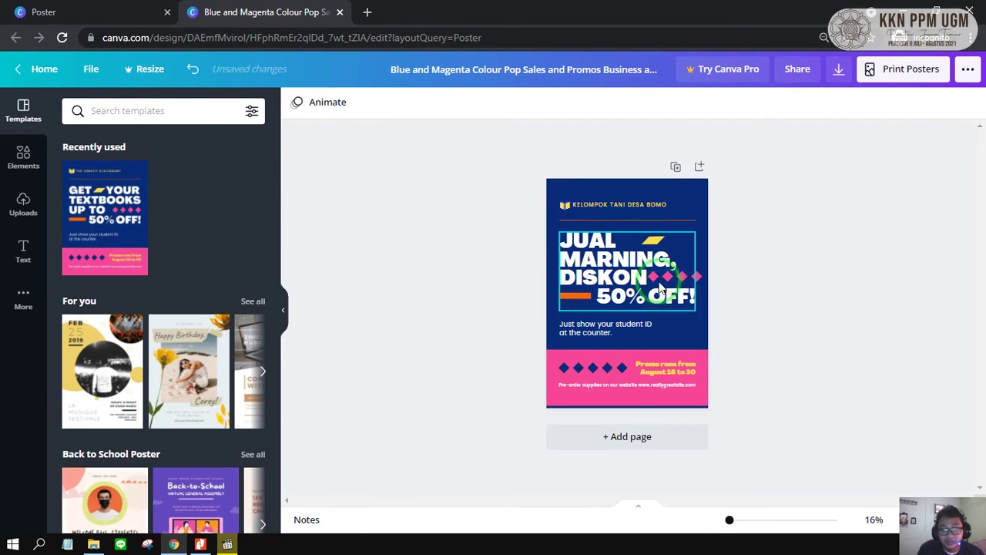
# Delete "OFF!" from the end of the headline so its last line reads "50%"
pyautogui.click(654, 298)
pyautogui.moveTo(654, 297); pyautogui.dragTo(691, 297)
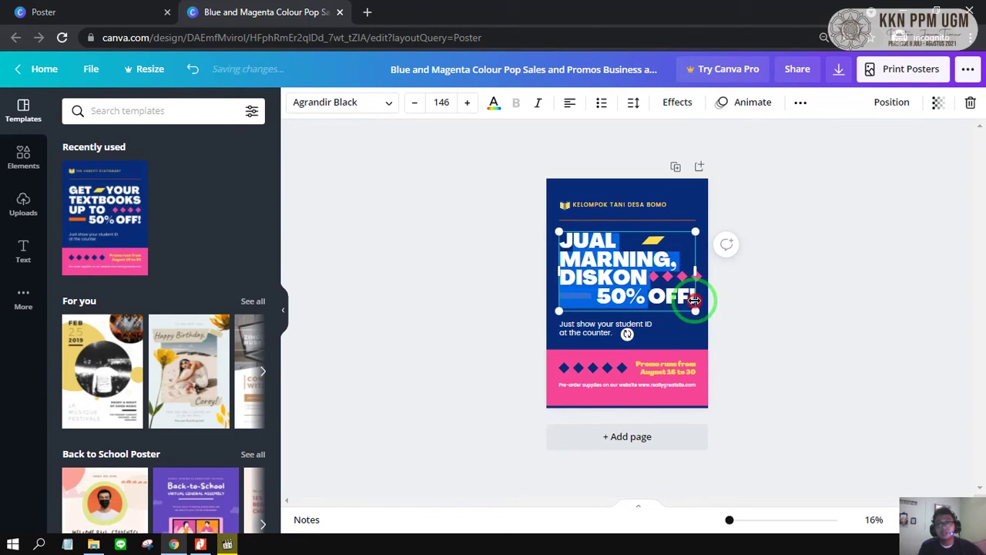
pyautogui.press('BackSpace')
pyautogui.press('BackSpace')
pyautogui.press('Delete')
pyautogui.click(814, 280)
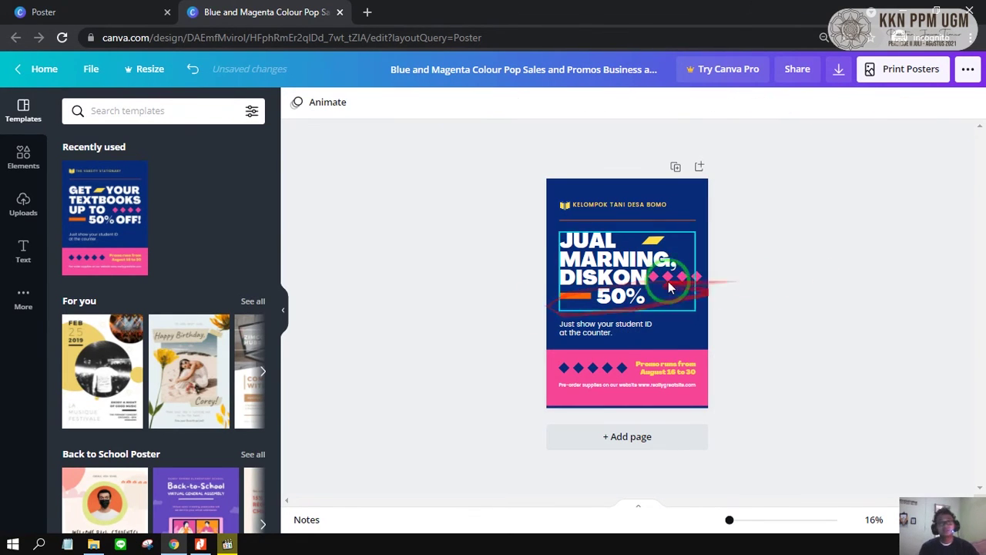
# Replace the "Just show your student ID at the counter." text with "Marning enak, tambah sehat, gigi kuat, perut semangat"
pyautogui.click(614, 333)
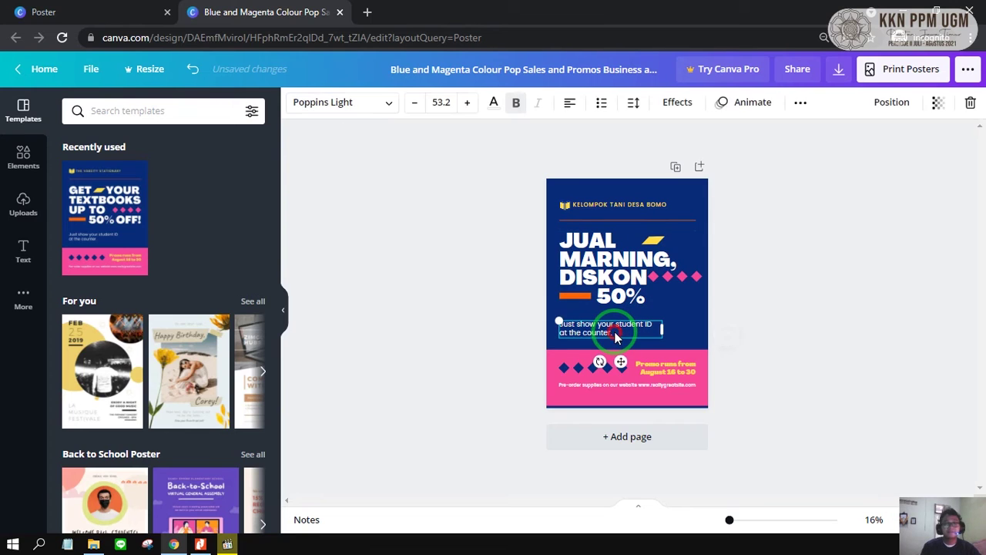
pyautogui.click(728, 326)
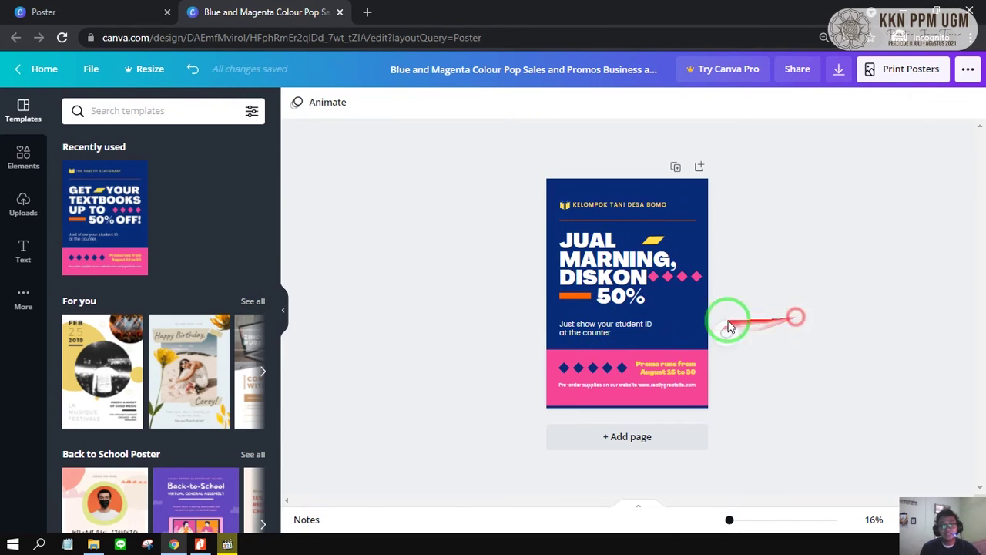
pyautogui.doubleClick(617, 327)
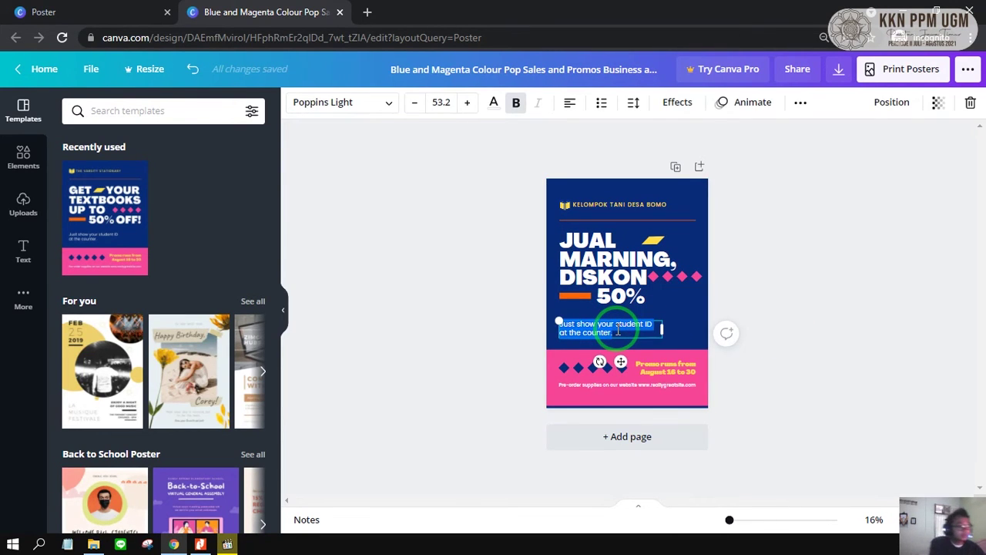
pyautogui.write('Mar')
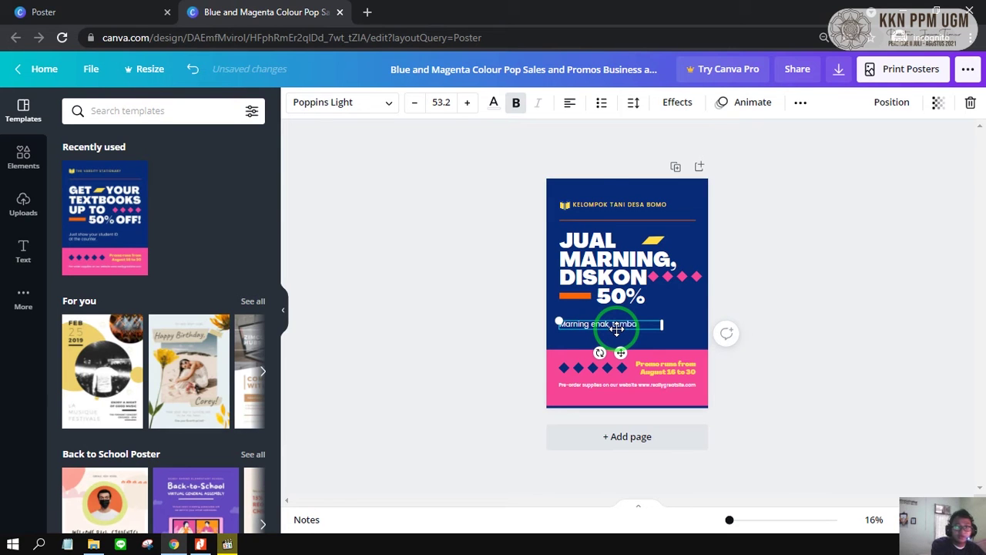
pyautogui.write('ning enak, tambah sehat, gigi kuat, perut')
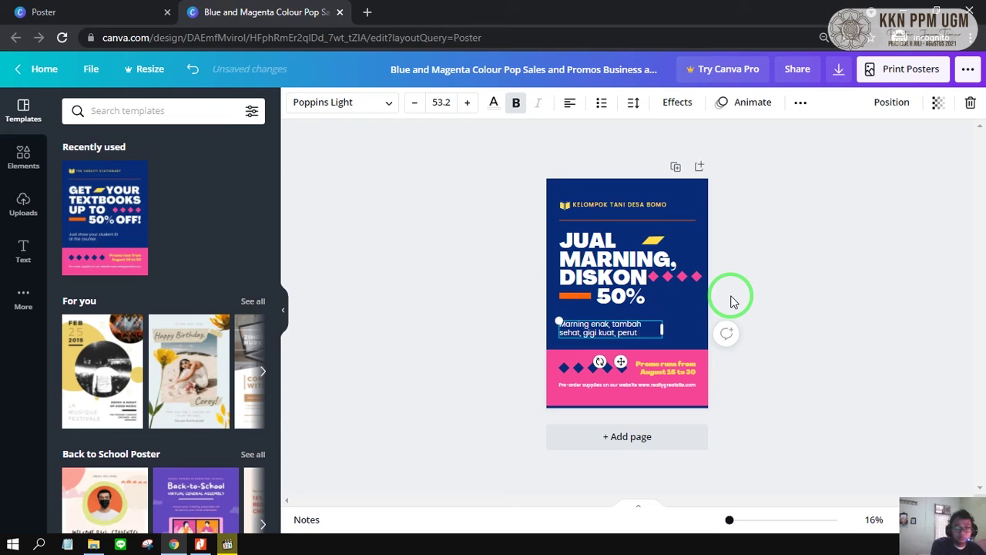
pyautogui.write('semangat')
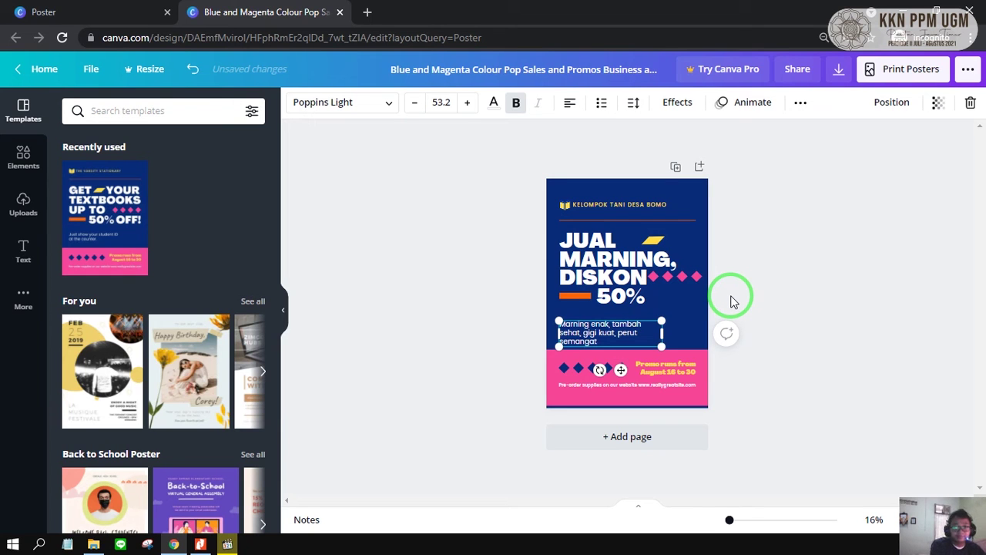
pyautogui.click(760, 344)
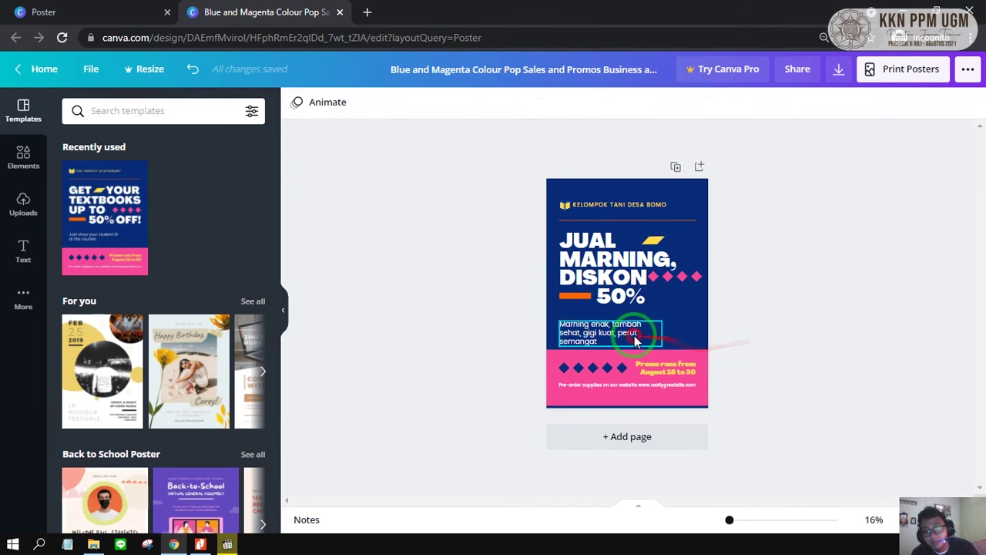
# Widen the "Marning enak" text box so its text fits on two lines above the pink band
pyautogui.click(640, 339)
pyautogui.moveTo(661, 327); pyautogui.dragTo(688, 332)
pyautogui.click(740, 335)
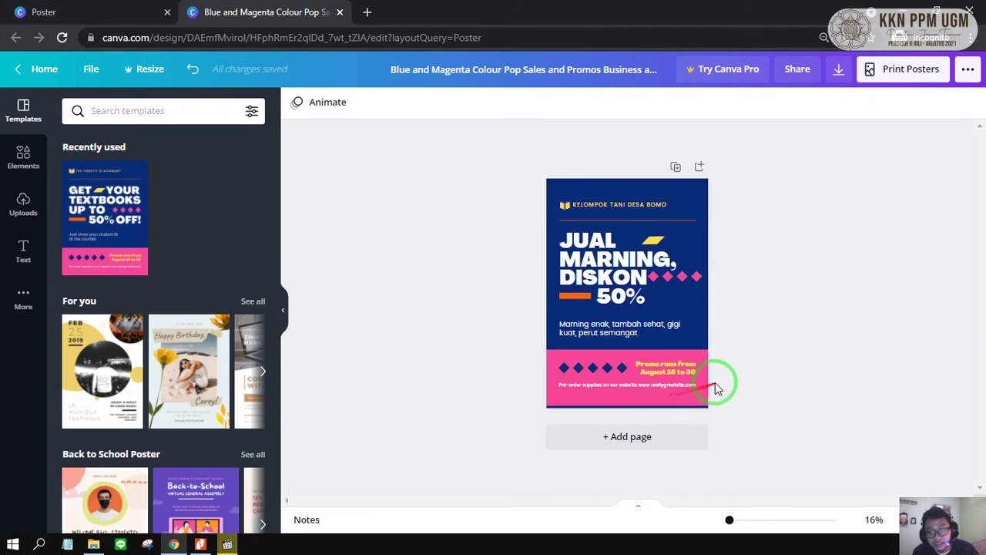
# Change the promo date text to "Promo sampai 17 August 2021" and narrow its box so the full date sits on one line
pyautogui.scroll(5, 701, 385)
pyautogui.scroll(-5, 686, 386)
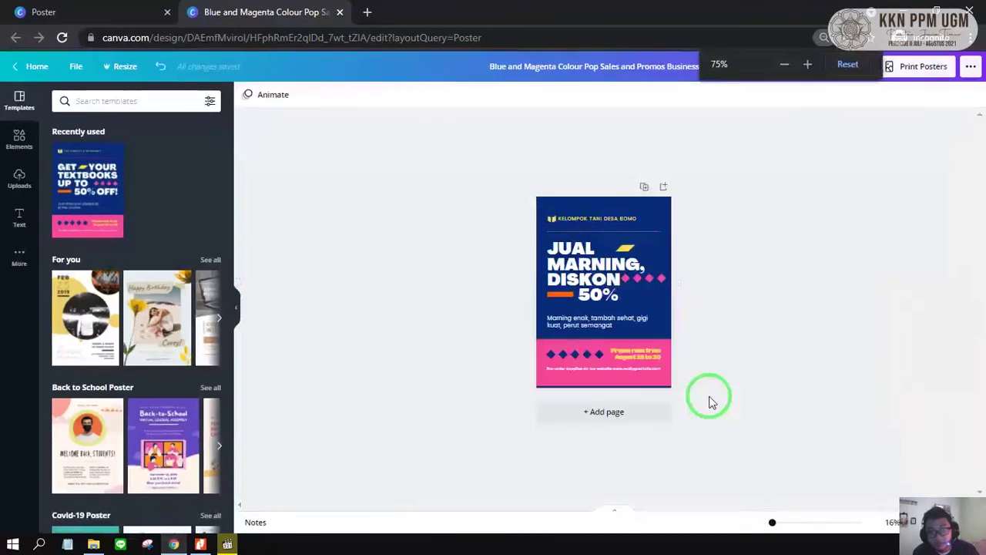
pyautogui.moveTo(772, 523); pyautogui.dragTo(775, 526)
pyautogui.click(658, 406)
pyautogui.click(655, 405)
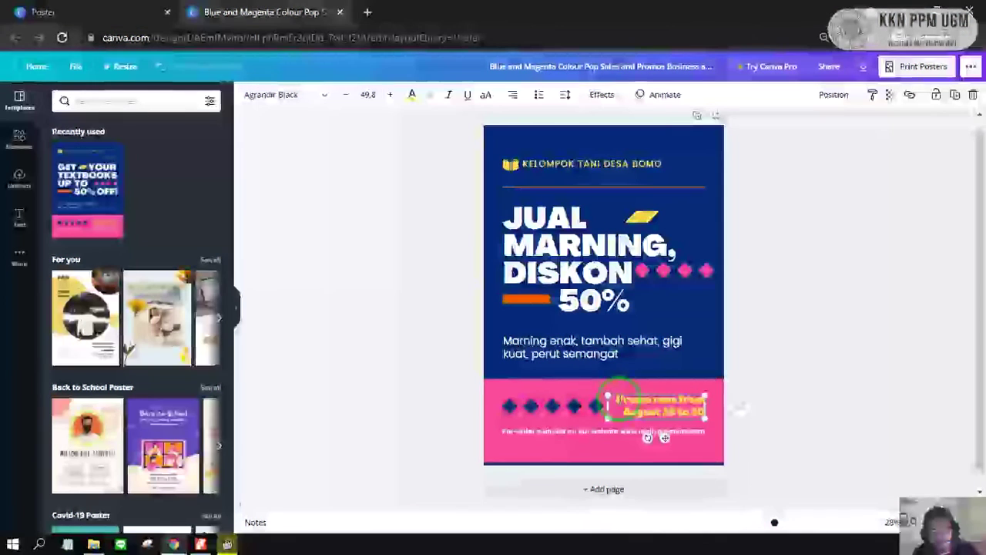
pyautogui.doubleClick(647, 399)
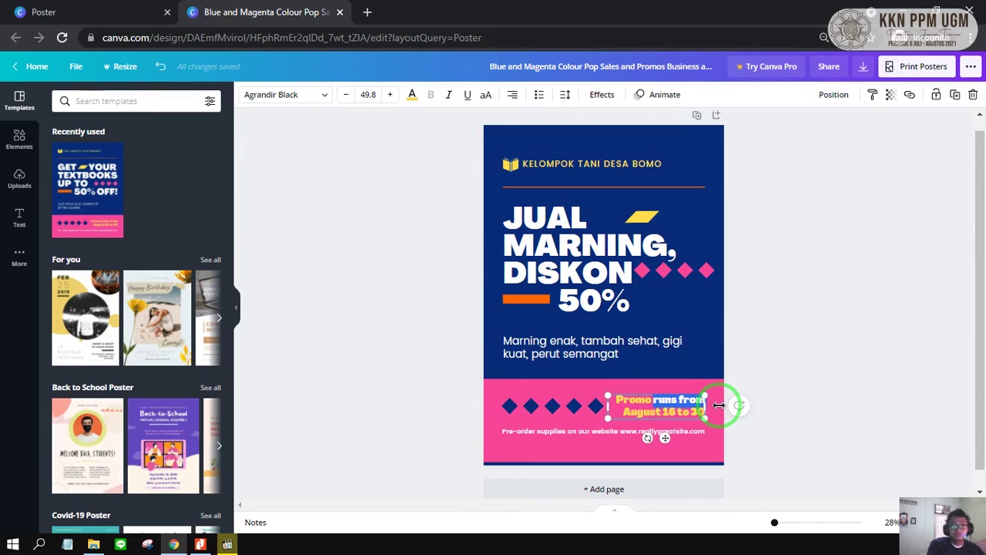
pyautogui.write('sampai')
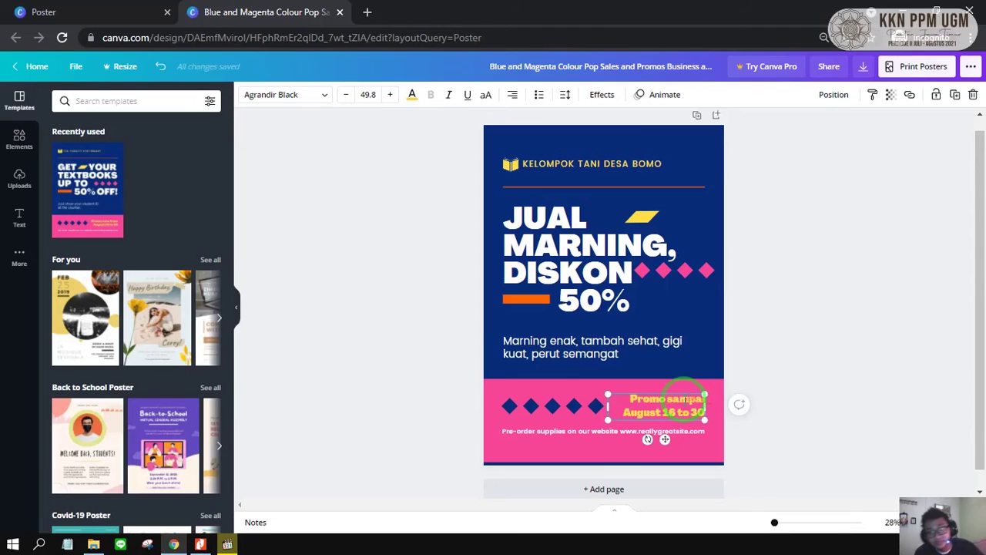
pyautogui.moveTo(673, 412); pyautogui.dragTo(840, 416)
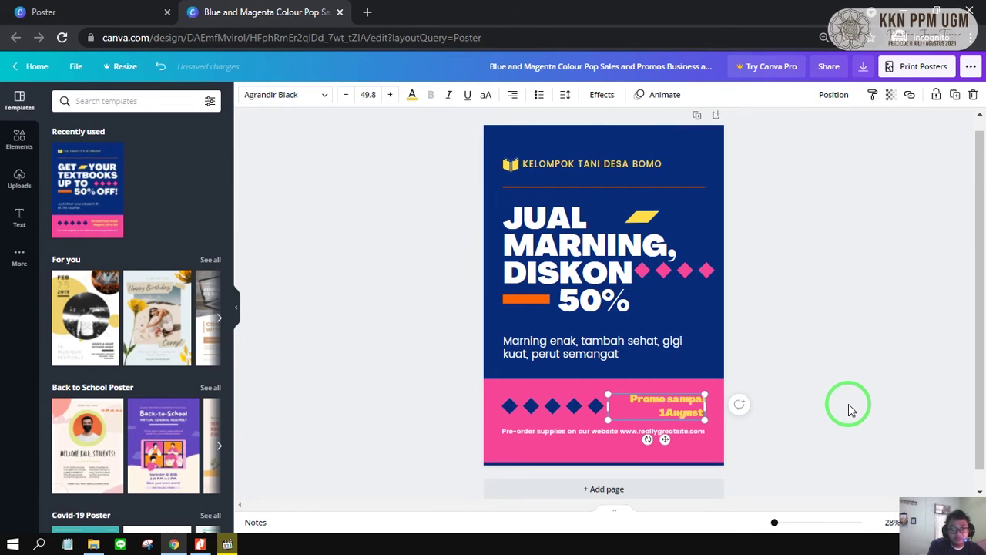
pyautogui.write('2')
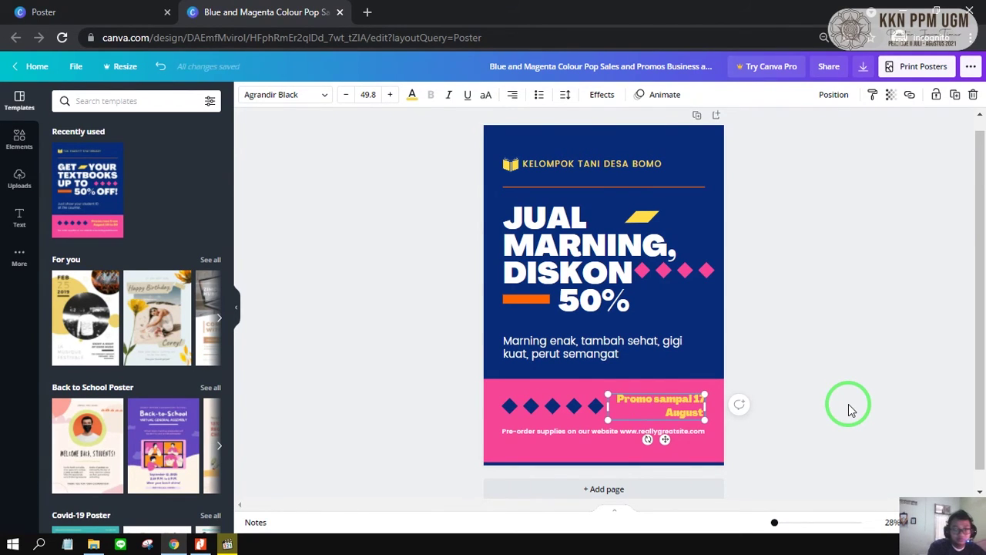
pyautogui.write('021')
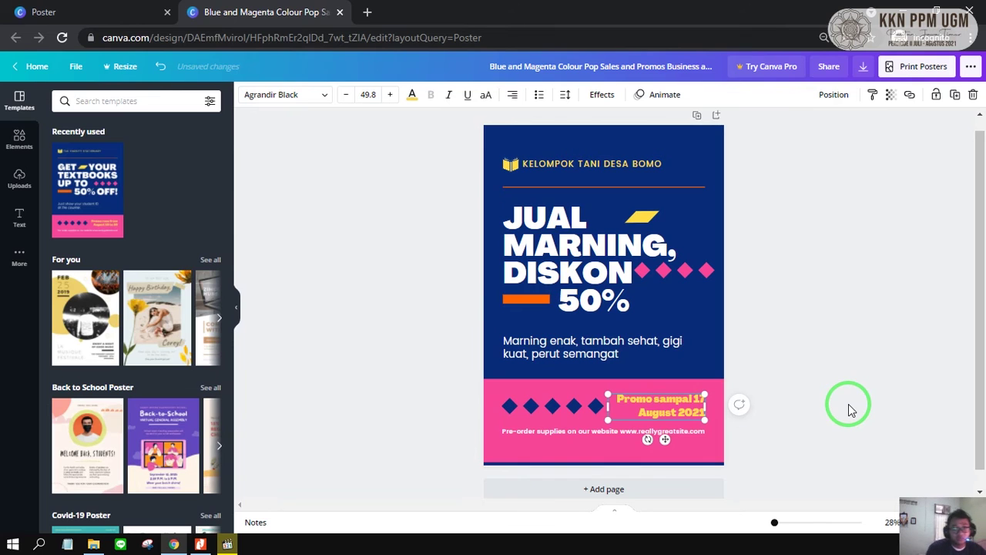
pyautogui.moveTo(609, 403); pyautogui.dragTo(616, 403)
pyautogui.click(785, 407)
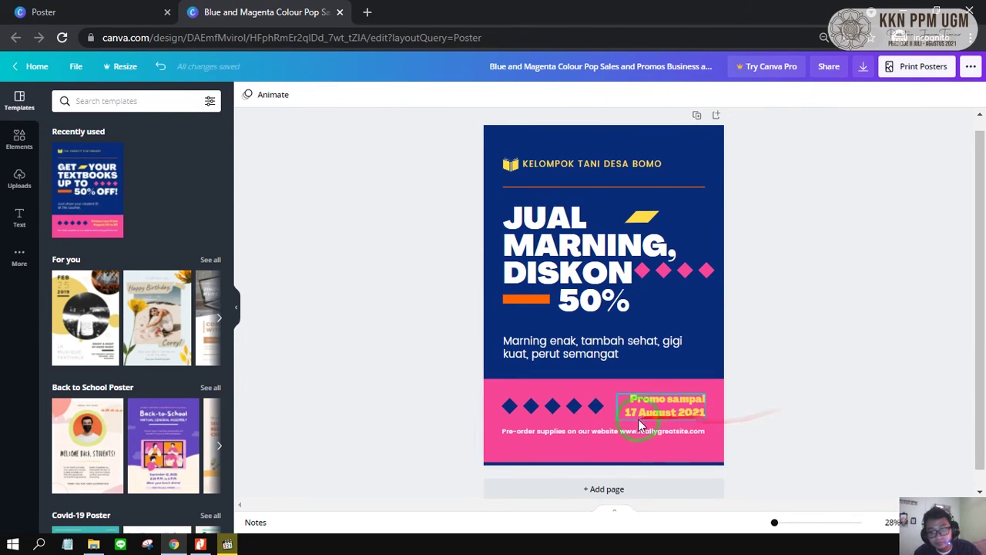
# Replace the pre-order line at the poster's bottom with "Pesan di nomor saya" followed by the contact's name and phone number
pyautogui.click(617, 432)
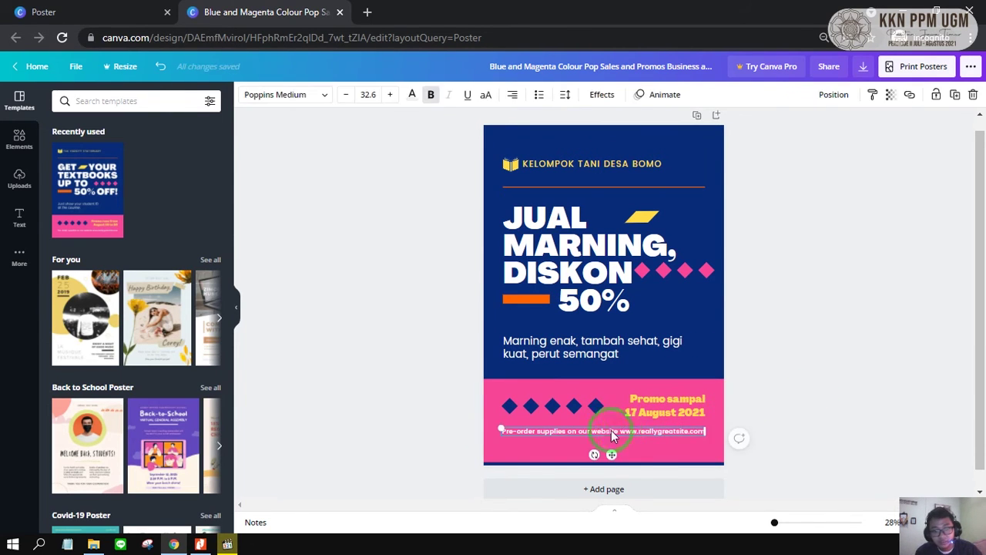
pyautogui.doubleClick(554, 430)
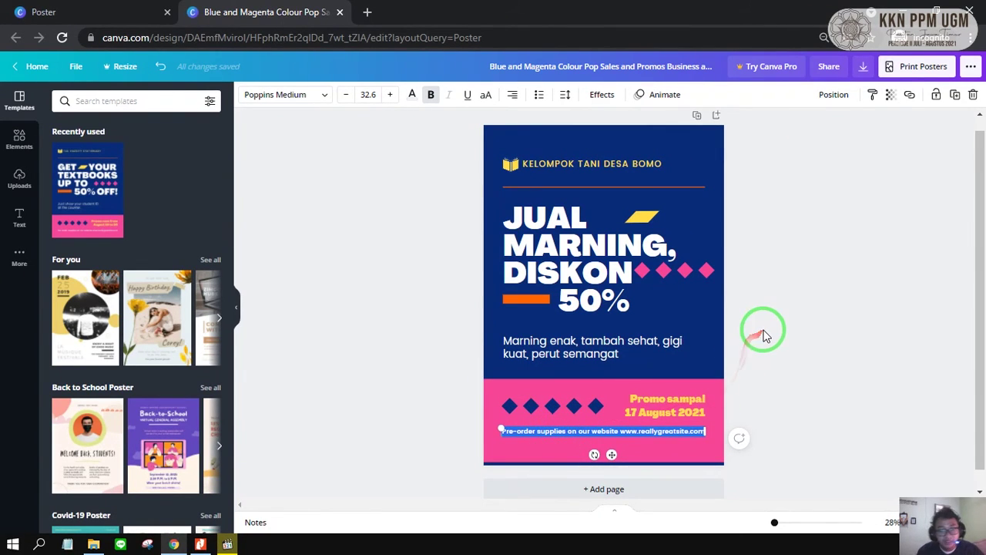
pyautogui.write('Pe')
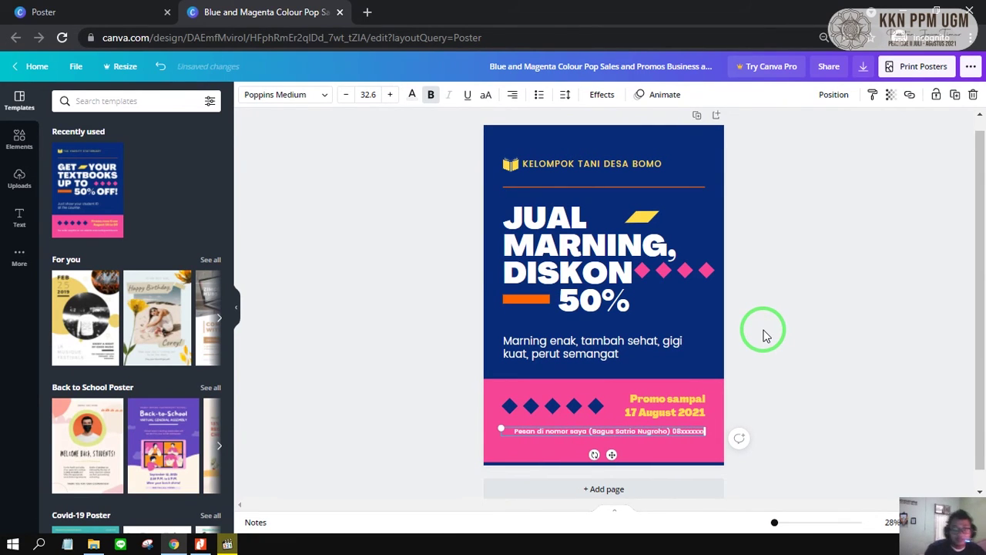
pyautogui.click(765, 335)
pyautogui.click(709, 430)
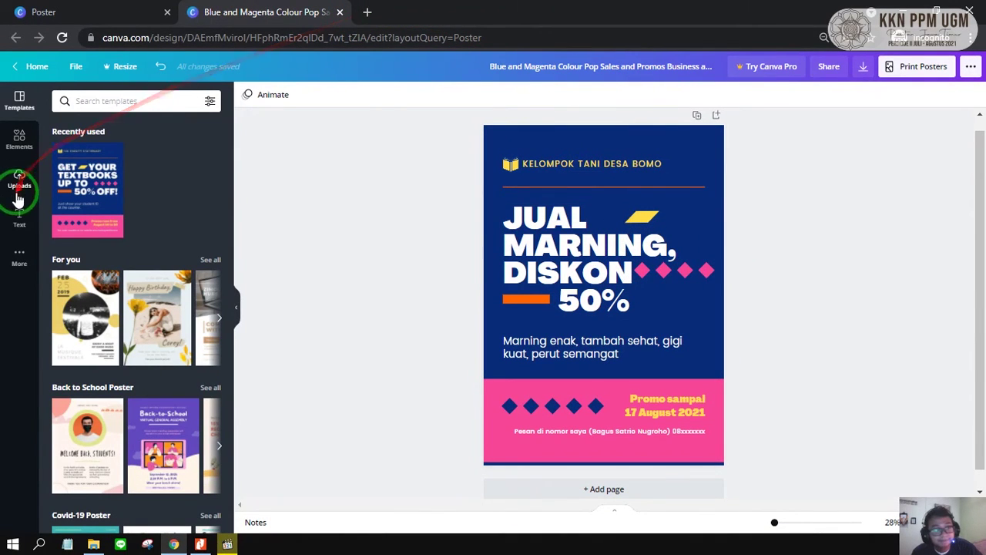
# Search the web for "marning" in a new browser tab
pyautogui.click(635, 347)
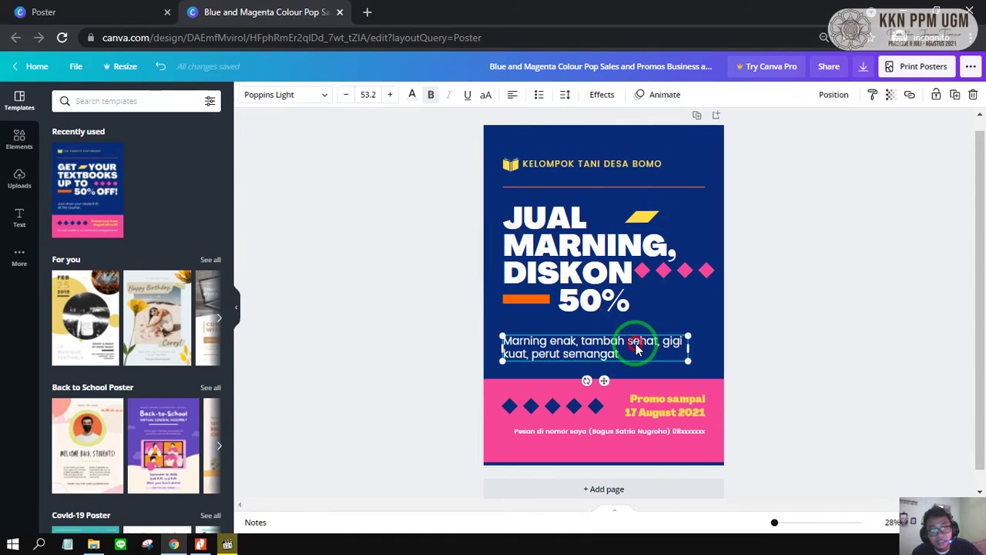
pyautogui.click(365, 13)
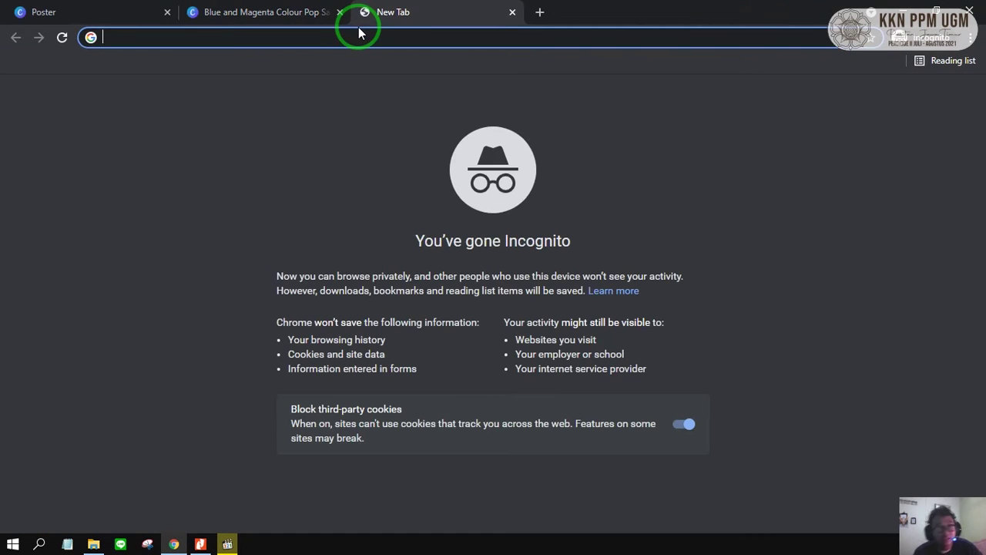
pyautogui.write('marning')
pyautogui.press('Return')
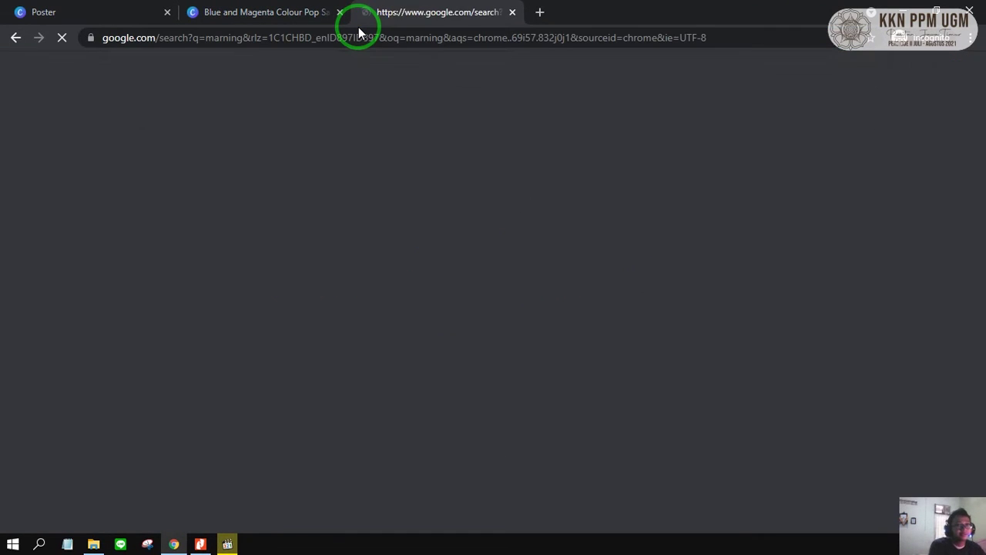
# Show the image results for "marning" and open the preview of the 500gr Jagung Marning Gepeng bowl photo
pyautogui.click(192, 131)
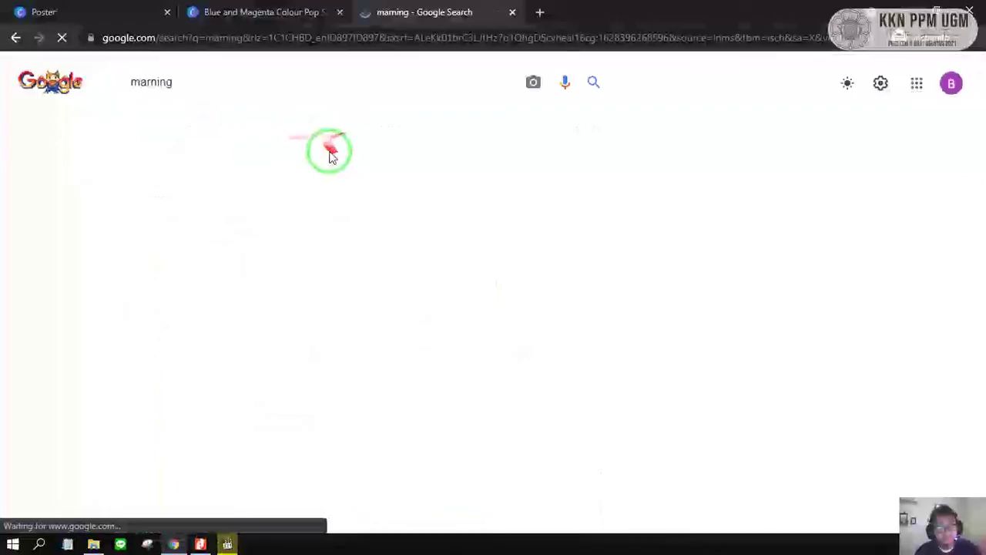
pyautogui.scroll(-2, 193, 308)
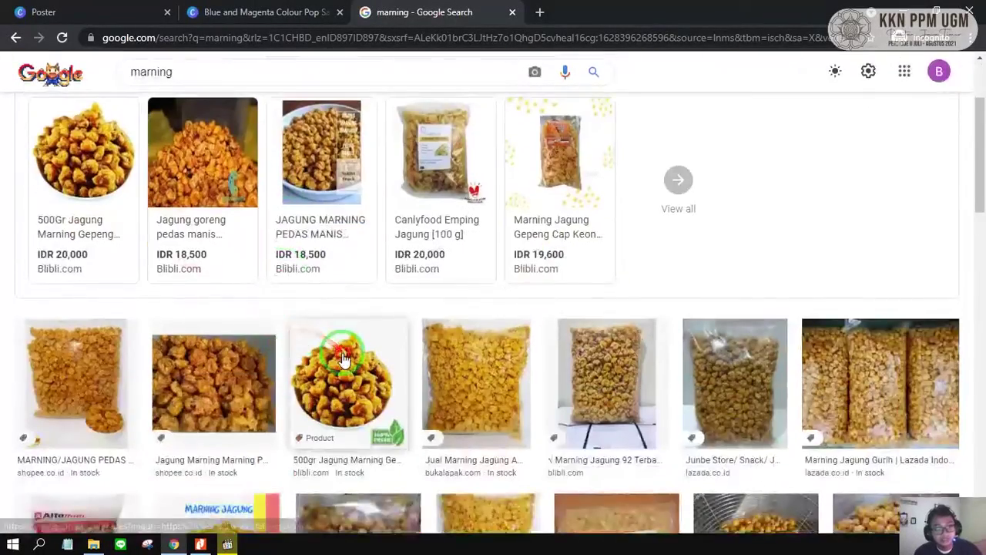
pyautogui.click(300, 354)
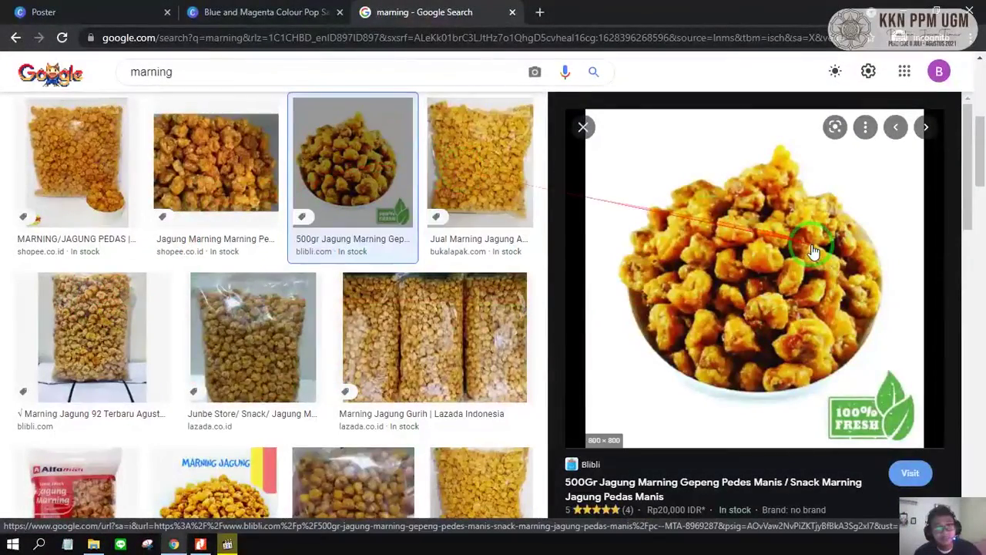
pyautogui.scroll(-1, 757, 271)
pyautogui.scroll(-1, 757, 271)
pyautogui.scroll(2, 758, 271)
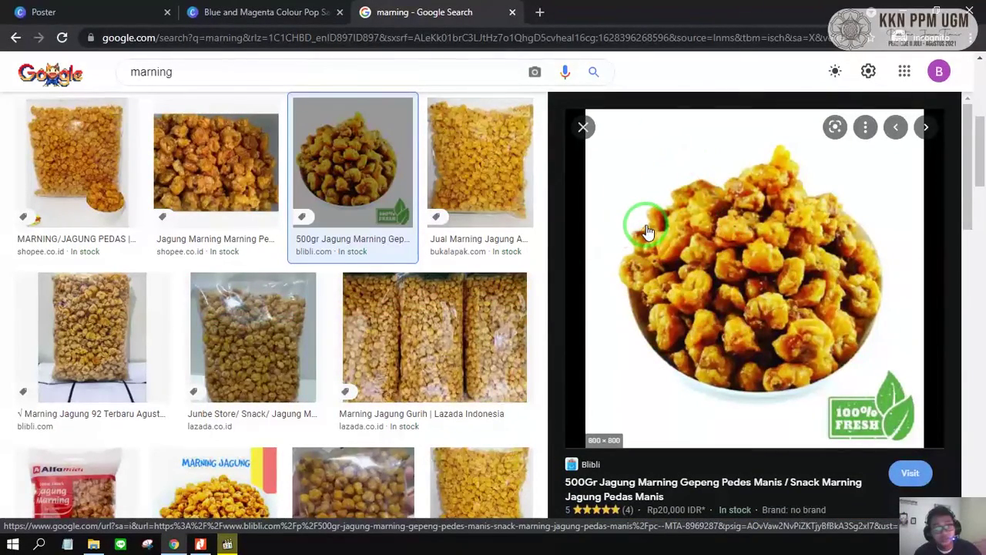
# Save the previewed marning bowl photo to the Desktop folder under its suggested file name
pyautogui.rightClick(672, 228)
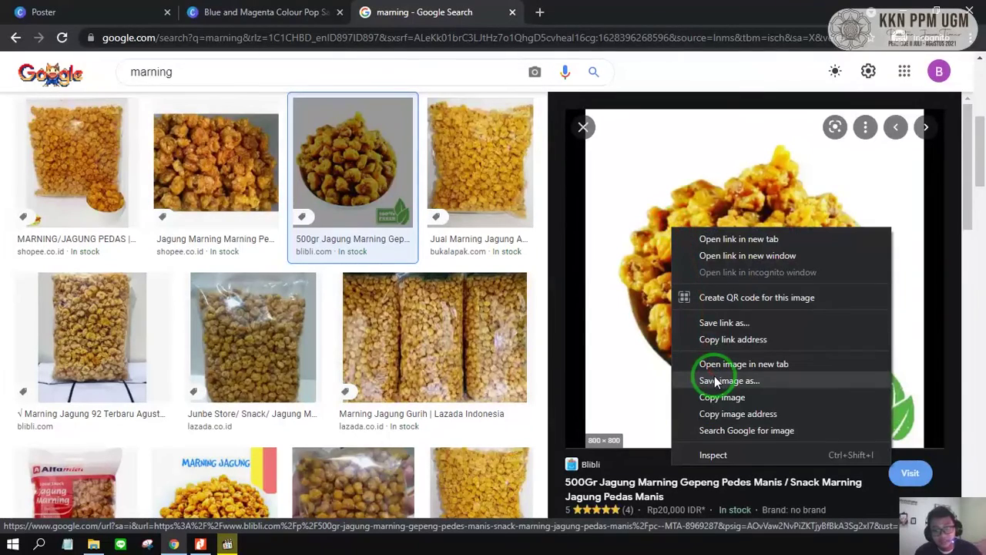
pyautogui.click(715, 381)
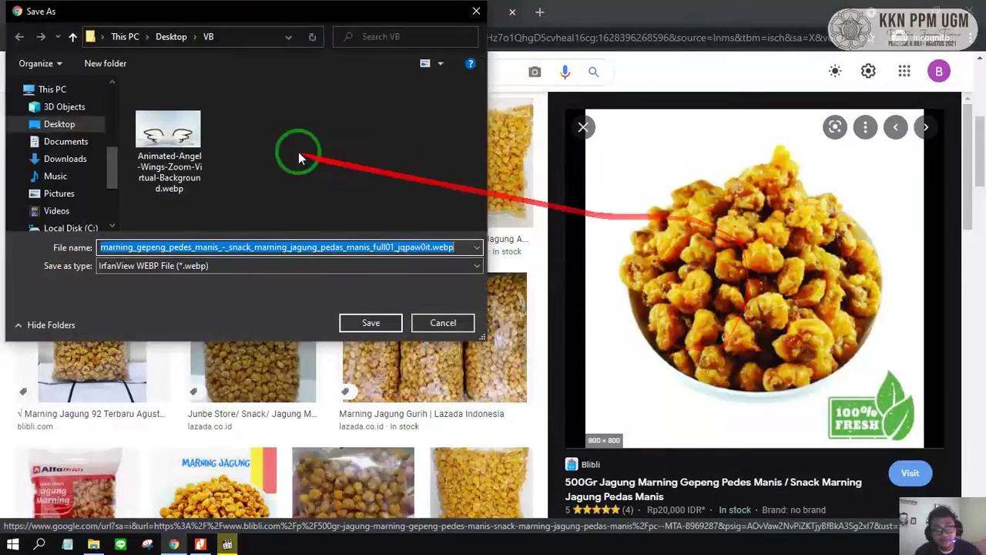
pyautogui.scroll(3, 78, 124)
pyautogui.scroll(-1, 67, 132)
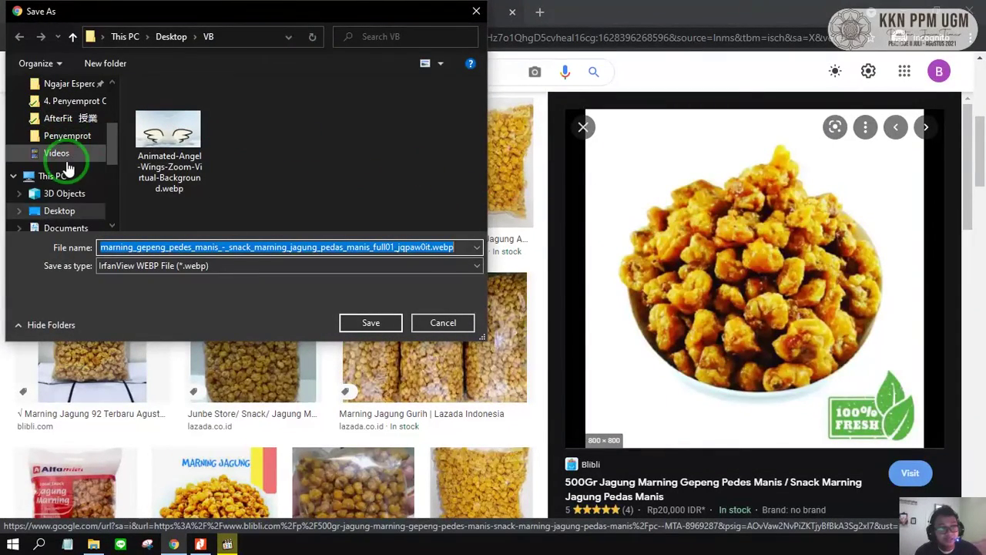
pyautogui.click(73, 211)
pyautogui.click(372, 322)
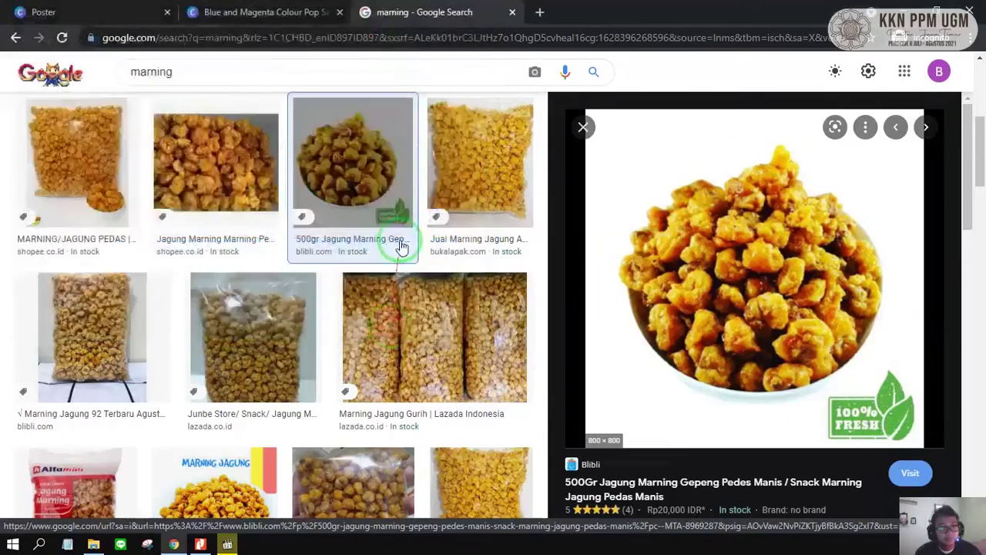
# Return to the Canva poster design, deselect the "Marning enak" text and enlarge the browser page
pyautogui.click(287, 9)
pyautogui.click(108, 12)
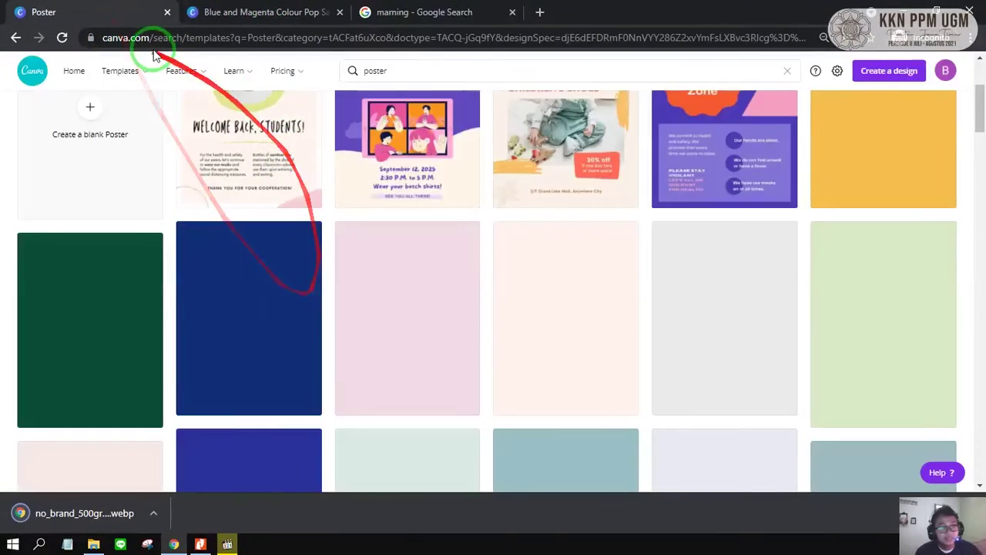
pyautogui.click(247, 8)
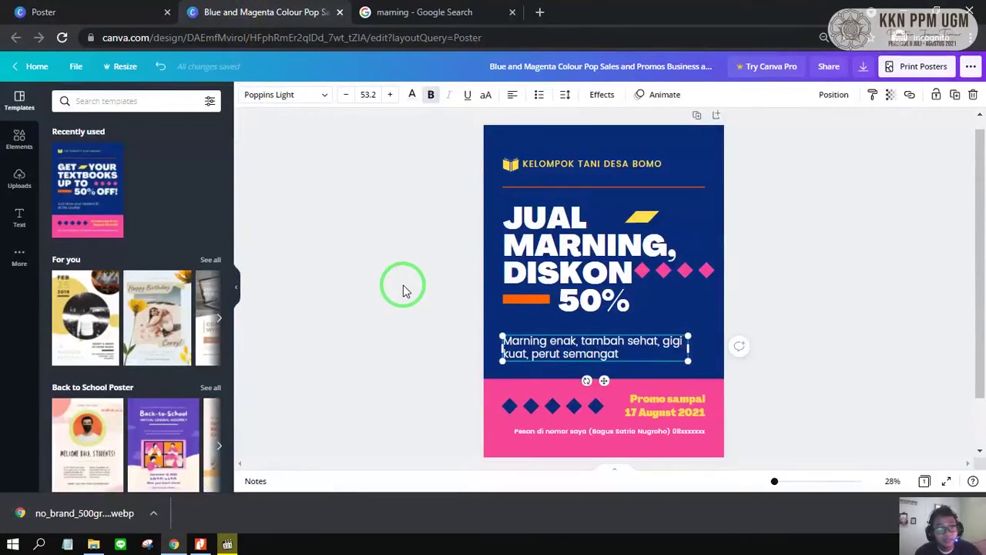
pyautogui.click(403, 285)
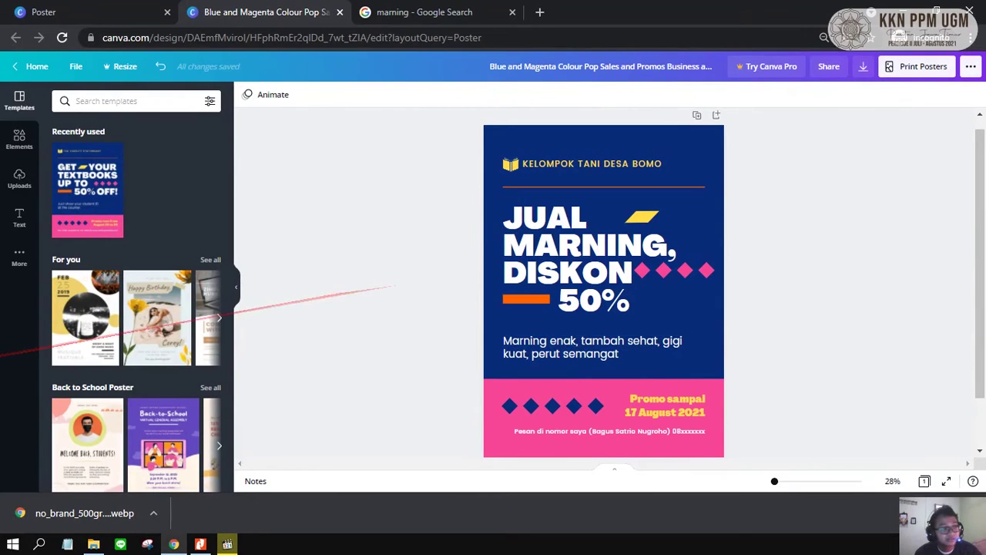
pyautogui.click(19, 179)
pyautogui.click(661, 250)
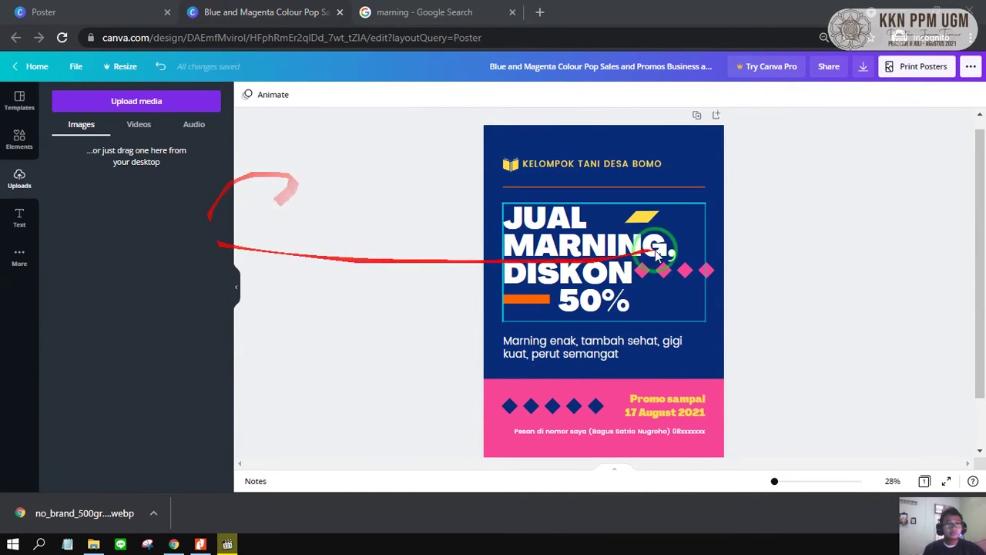
pyautogui.click(19, 100)
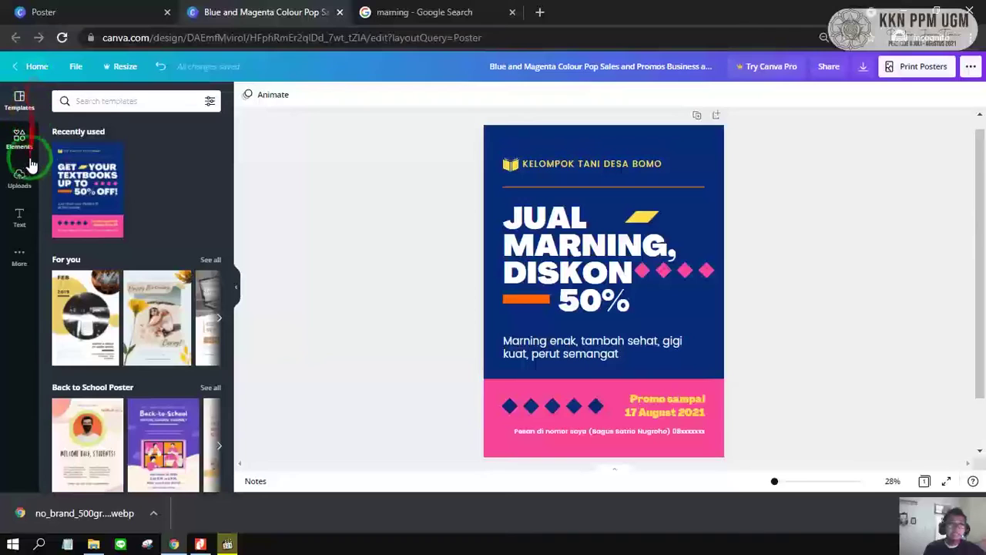
pyautogui.hotkey('ctrl', '+')
pyautogui.hotkey('ctrl', '+')
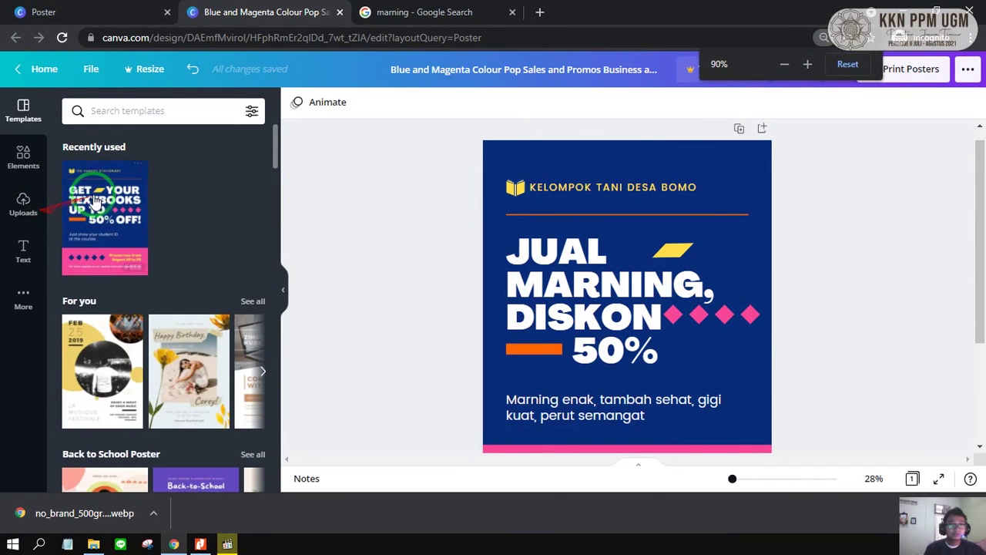
pyautogui.hotkey('ctrl', '+')
# Upload the saved marning bowl photo from the Desktop folder to the design's media uploads
pyautogui.click(27, 222)
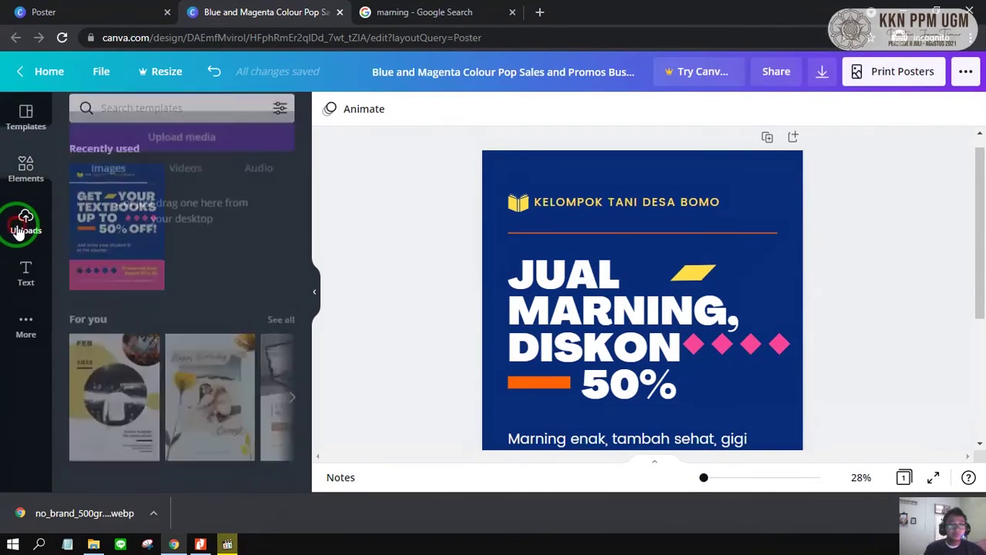
pyautogui.click(176, 120)
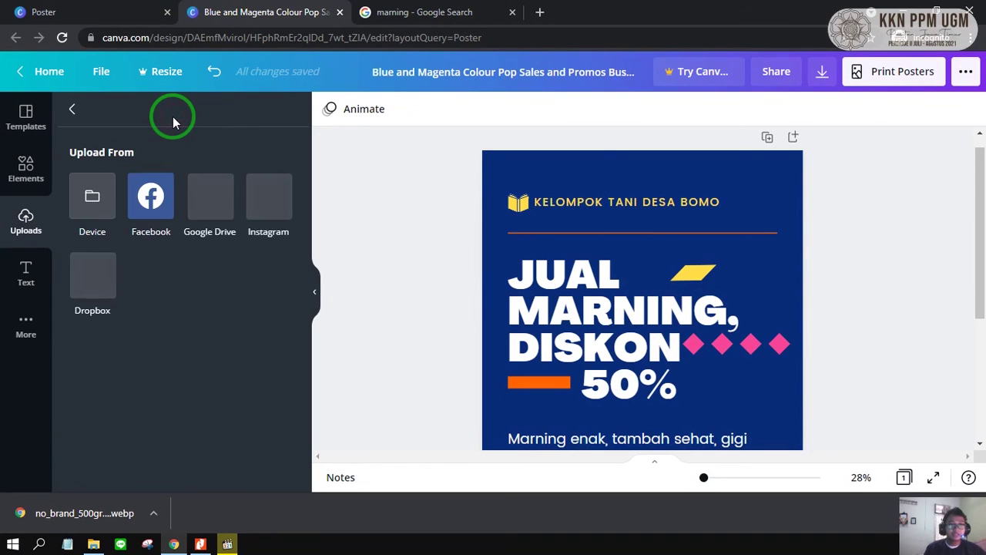
pyautogui.click(87, 199)
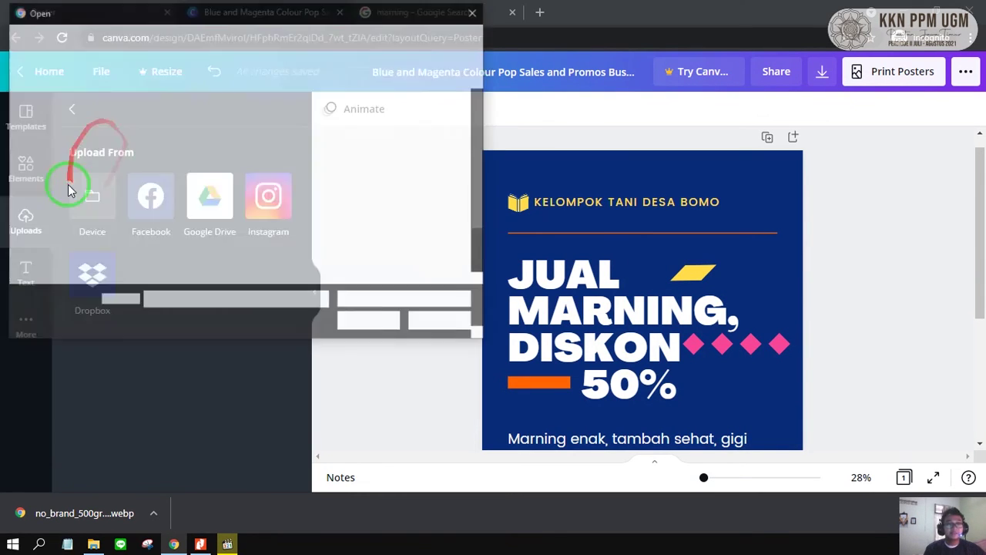
pyautogui.click(55, 125)
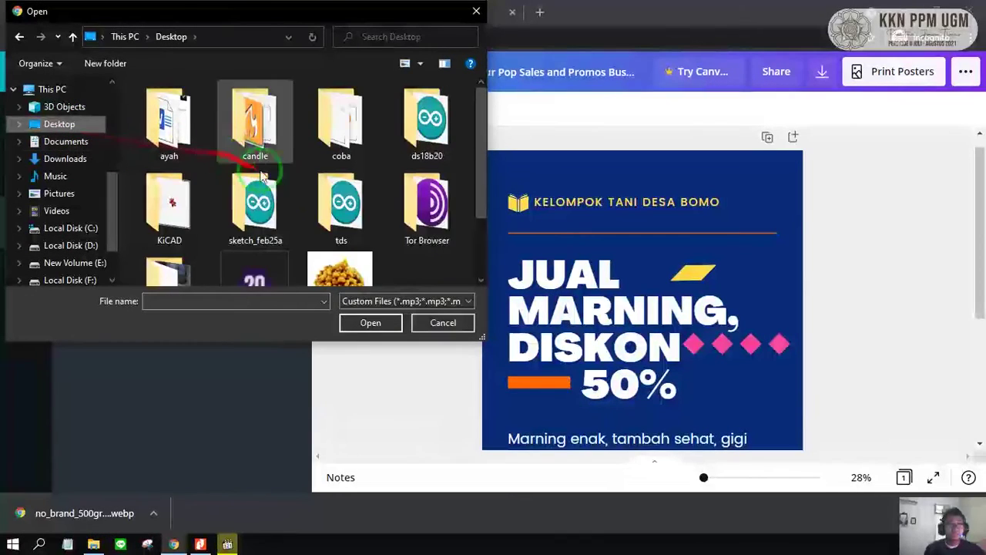
pyautogui.scroll(-2, 339, 196)
pyautogui.click(339, 199)
pyautogui.click(356, 323)
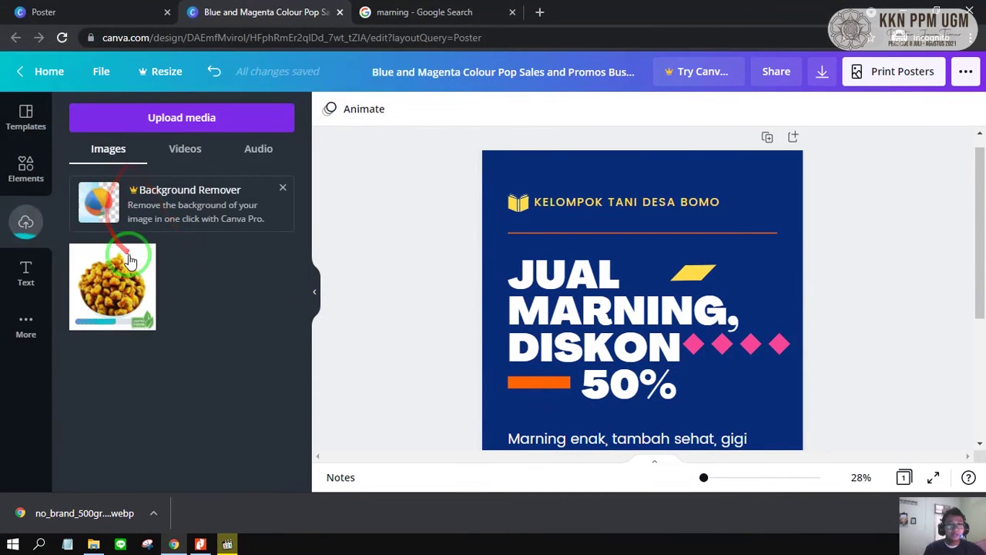
# Place the uploaded marning photo directly on the middle of the poster
pyautogui.moveTo(133, 267); pyautogui.dragTo(464, 272)
pyautogui.scroll(-5, 546, 279)
pyautogui.scroll(-3, 465, 272)
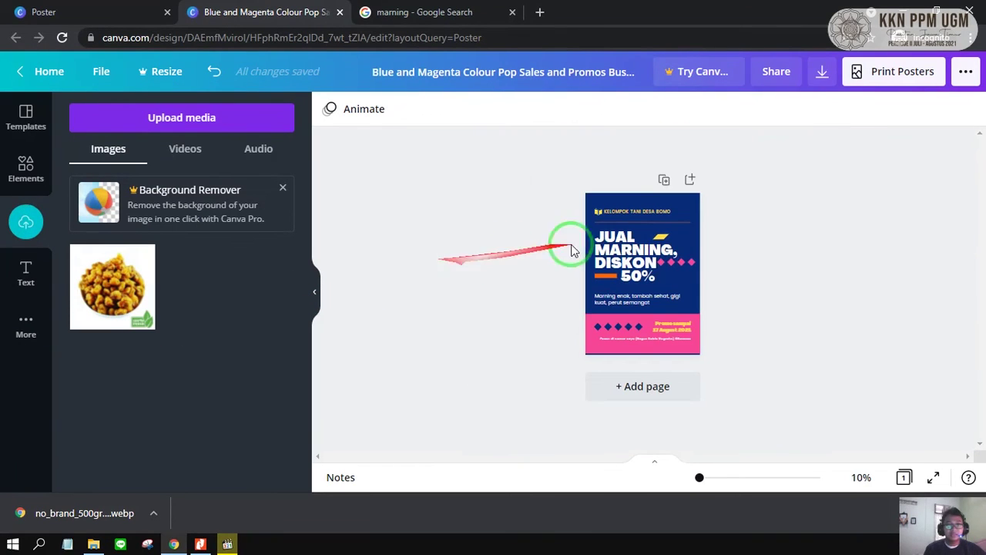
pyautogui.scroll(5, 733, 259)
pyautogui.scroll(-5, 733, 259)
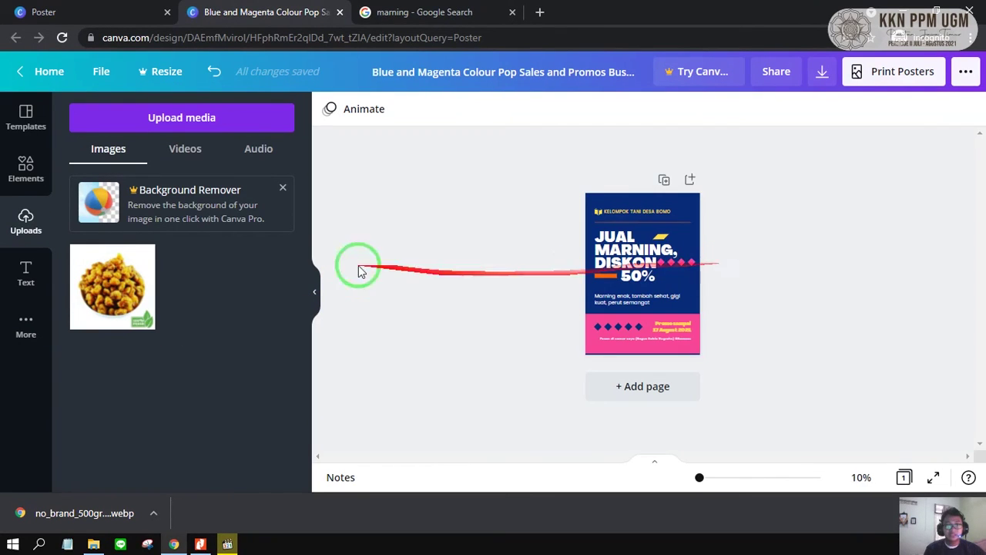
pyautogui.moveTo(113, 282); pyautogui.dragTo(658, 282)
pyautogui.scroll(1, 713, 283)
pyautogui.scroll(-1, 712, 283)
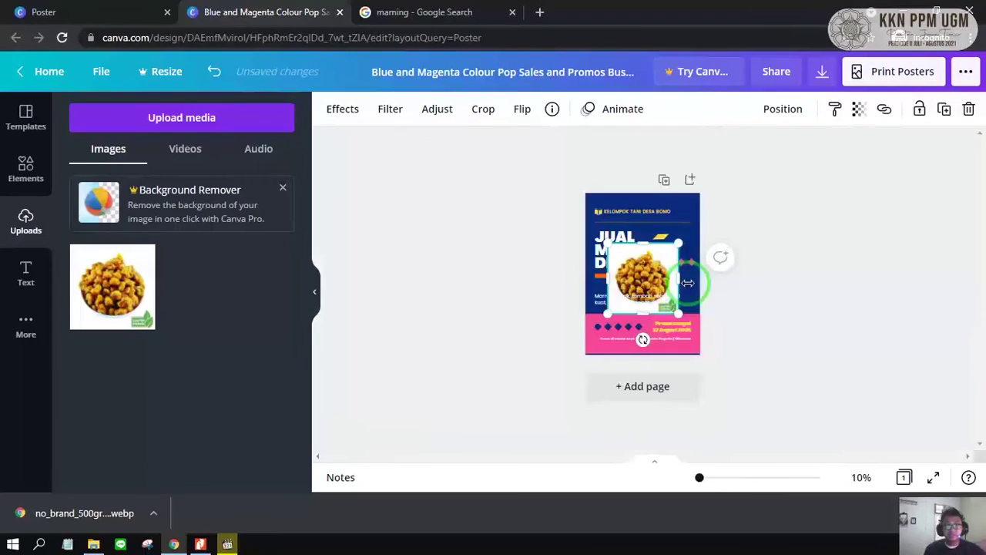
# Shrink the marning photo to a small square and move it beside "50%", below the pink diamonds
pyautogui.moveTo(700, 476)
pyautogui.mouseDown()
pyautogui.moveTo(715, 479)
pyautogui.moveTo(705, 478)
pyautogui.mouseUp()
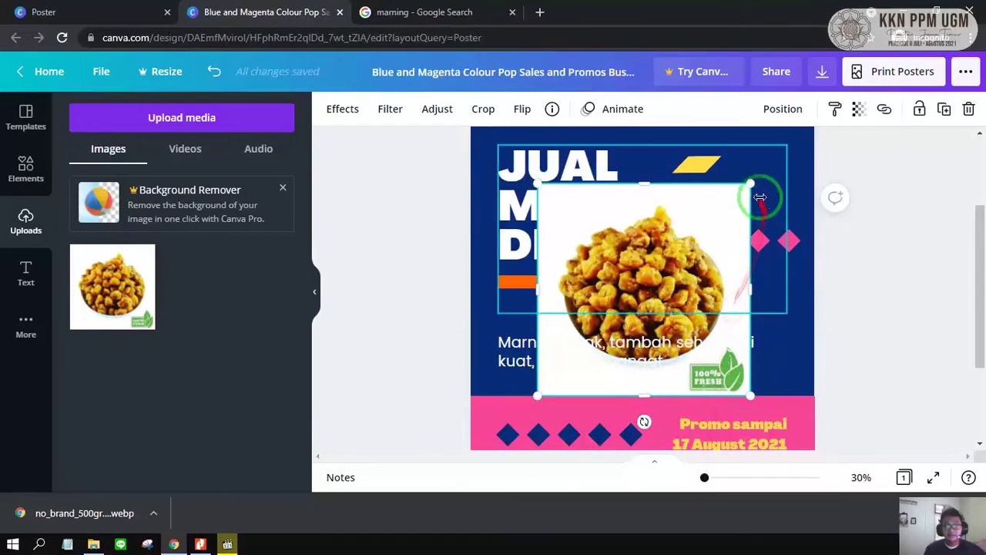
pyautogui.moveTo(737, 204); pyautogui.dragTo(607, 330)
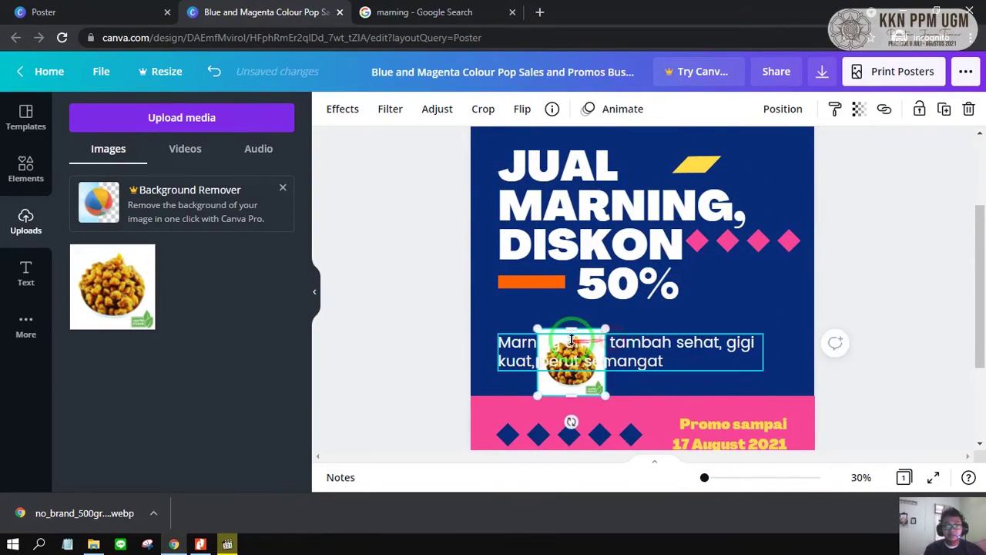
pyautogui.moveTo(644, 364); pyautogui.dragTo(822, 301)
pyautogui.scroll(2, 803, 295)
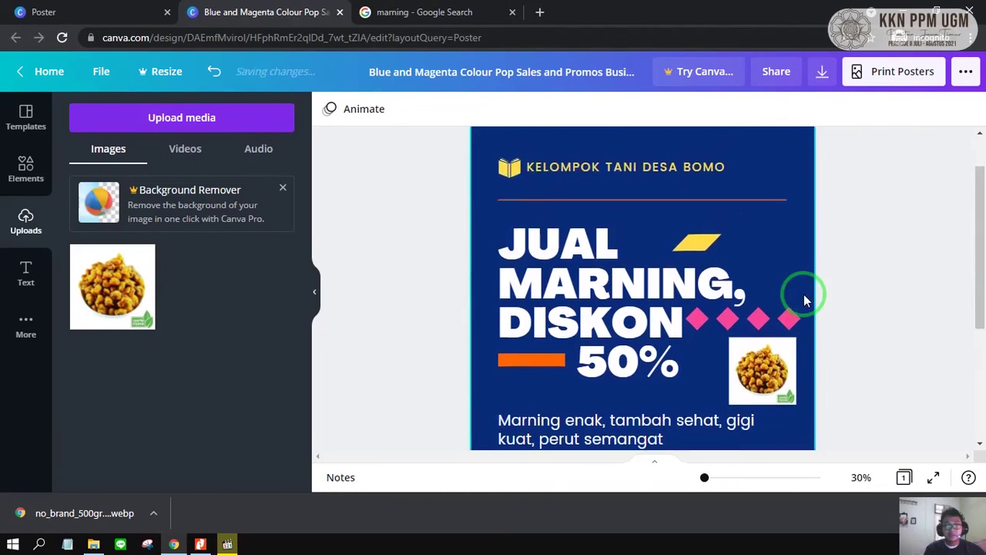
# Delete the small marning photo beside "50%" from the poster
pyautogui.scroll(-2, 796, 289)
pyautogui.click(746, 291)
pyautogui.click(704, 286)
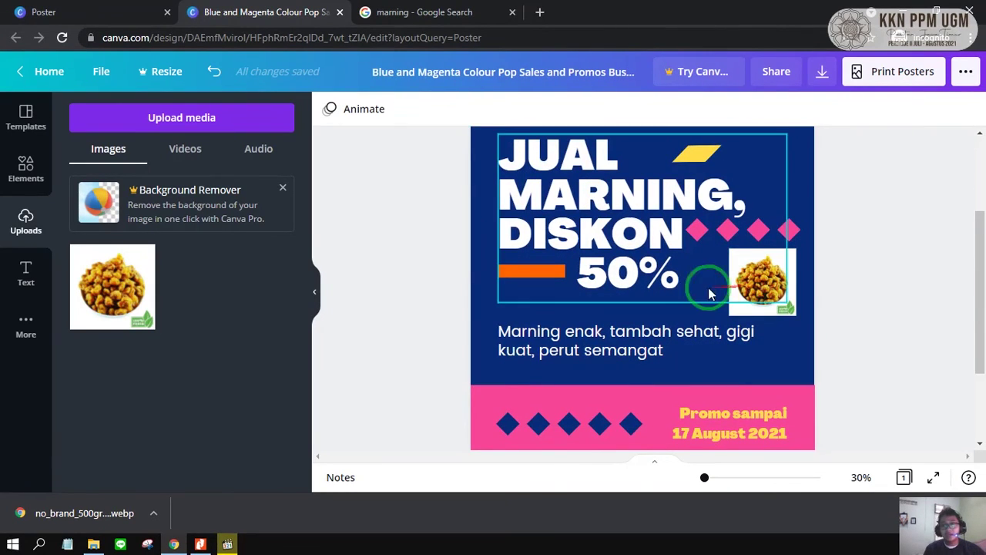
pyautogui.click(814, 282)
pyautogui.click(767, 295)
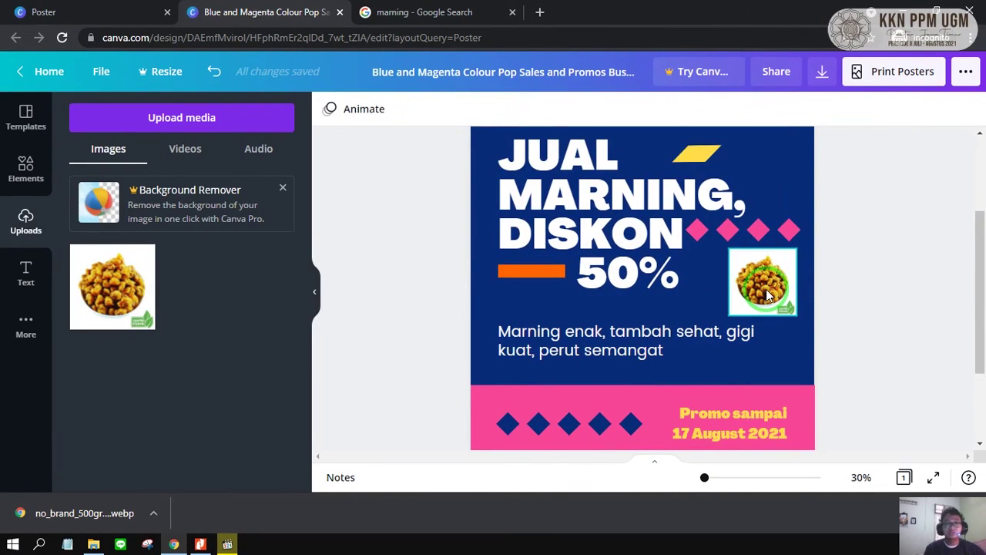
pyautogui.click(767, 295)
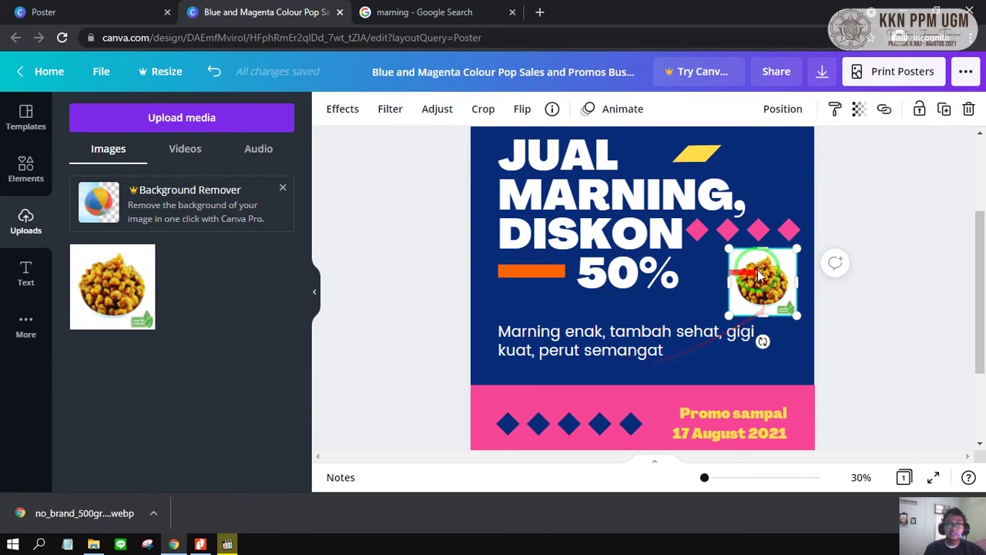
pyautogui.press('Delete')
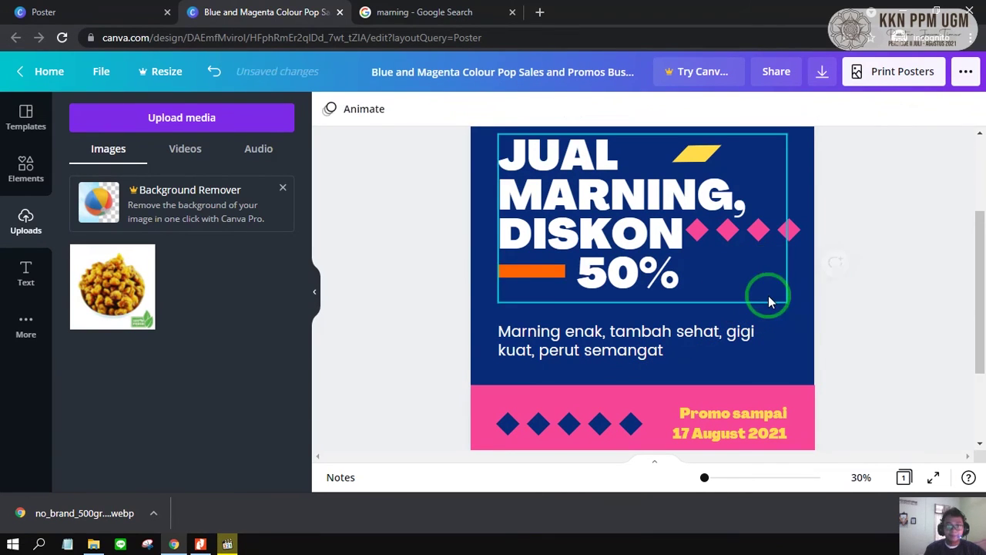
# Add the wavy-edged round frame from the Frames elements and place it flush with the poster's right edge, just above the pink band
pyautogui.click(33, 112)
pyautogui.click(33, 159)
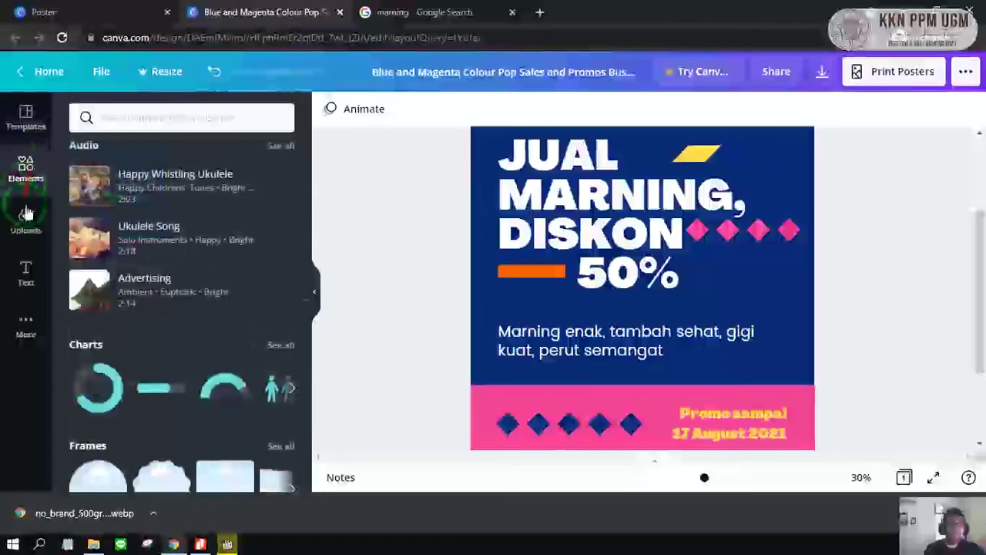
pyautogui.scroll(-2, 143, 308)
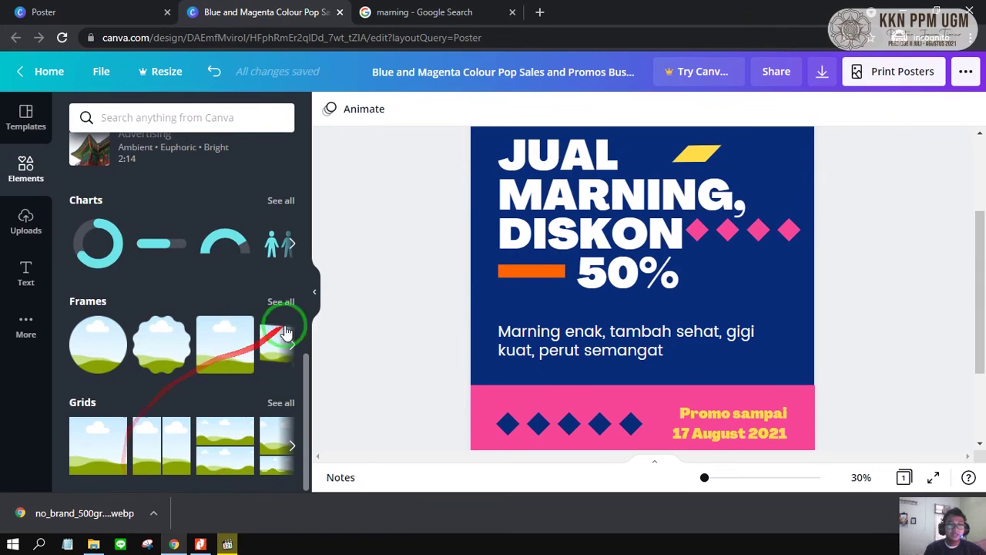
pyautogui.click(293, 342)
pyautogui.click(281, 302)
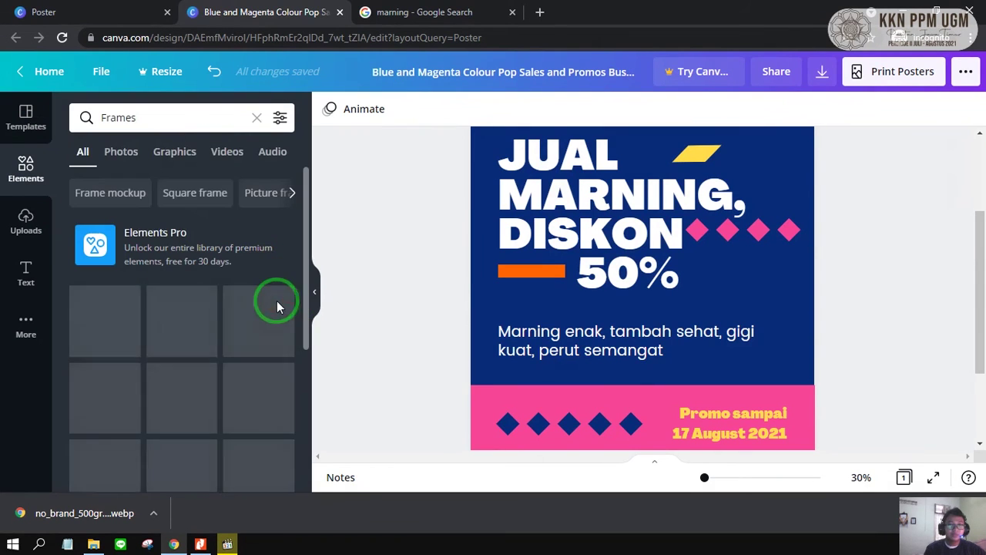
pyautogui.scroll(-1, 198, 297)
pyautogui.scroll(-5, 231, 324)
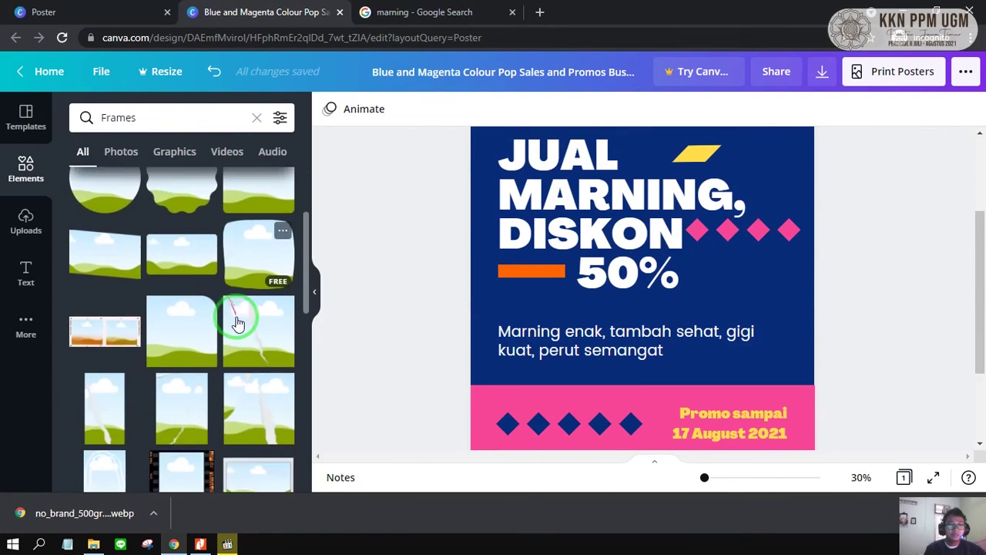
pyautogui.scroll(6, 231, 360)
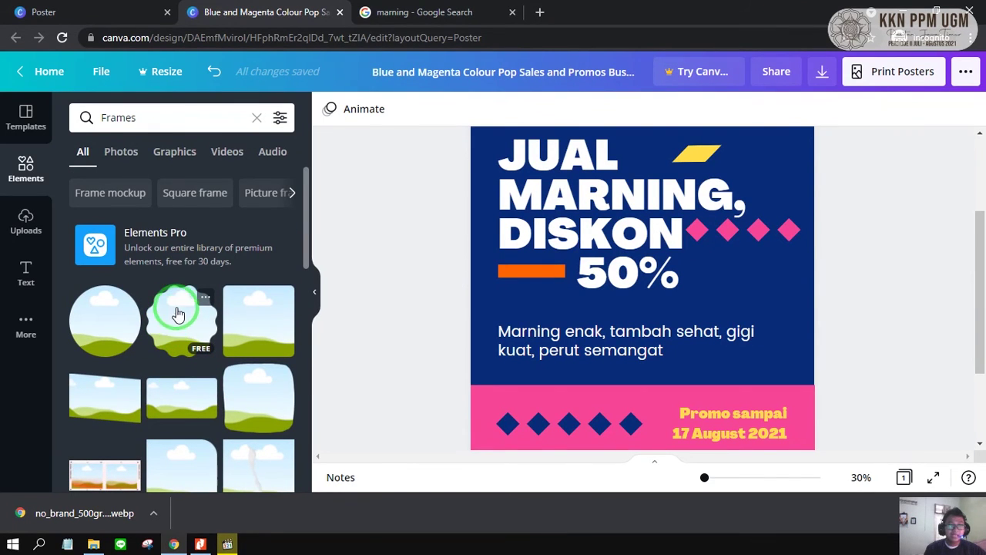
pyautogui.moveTo(169, 312); pyautogui.dragTo(655, 245)
pyautogui.moveTo(709, 295); pyautogui.dragTo(704, 276)
# Fill the wavy-edged round frame with the uploaded marning photo
pyautogui.click(32, 224)
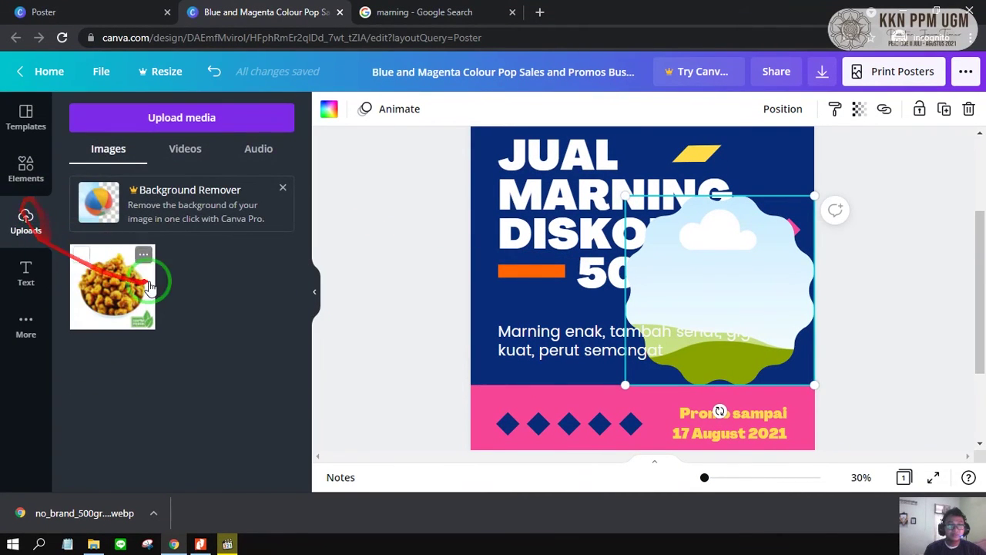
pyautogui.moveTo(123, 279)
pyautogui.mouseDown()
pyautogui.moveTo(129, 288)
pyautogui.moveTo(597, 319)
pyautogui.moveTo(697, 285)
pyautogui.moveTo(694, 258)
pyautogui.mouseUp()
pyautogui.click(860, 241)
pyautogui.click(752, 256)
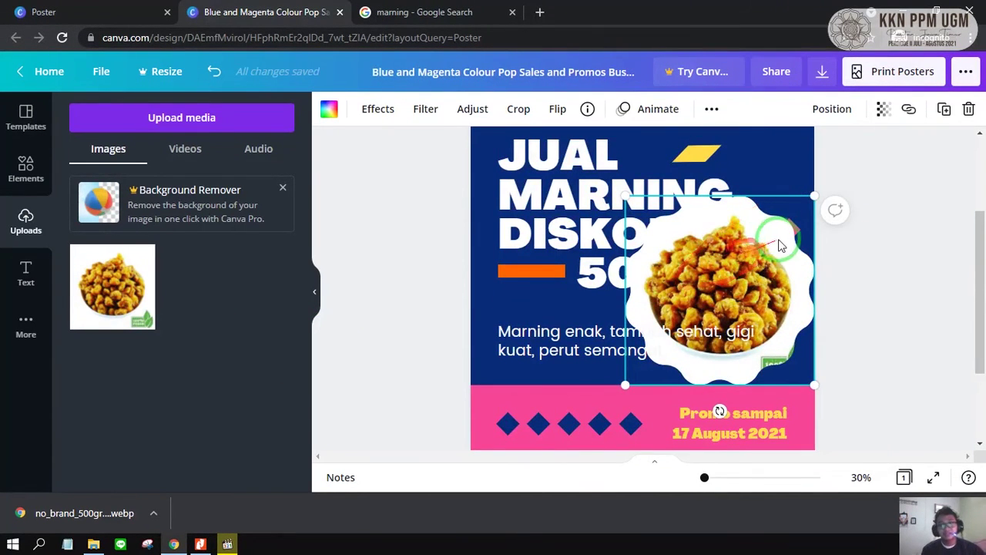
# Shrink the framed marning photo to about half its width and place it below the pink diamonds near the poster's right edge
pyautogui.scroll(3, 762, 258)
pyautogui.scroll(-2, 760, 260)
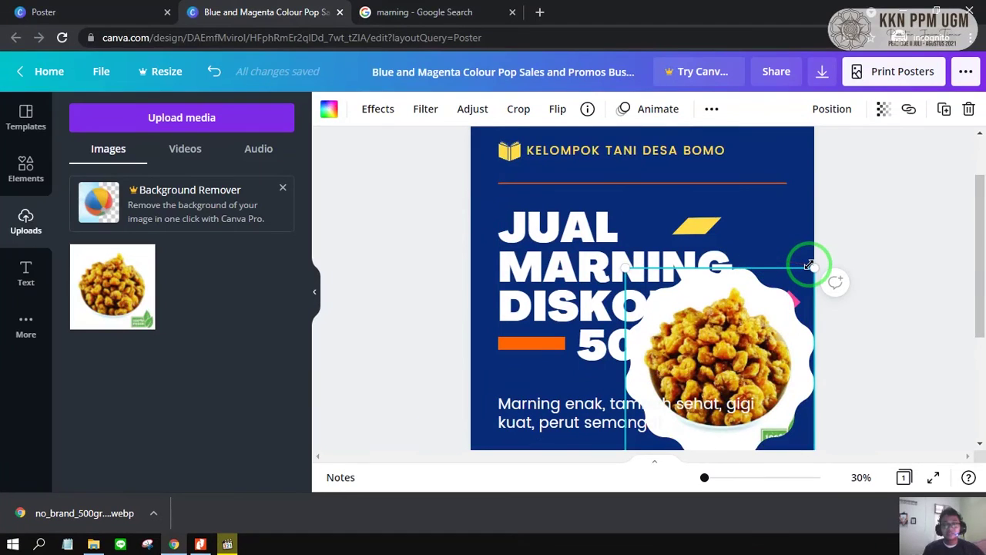
pyautogui.scroll(-1, 809, 265)
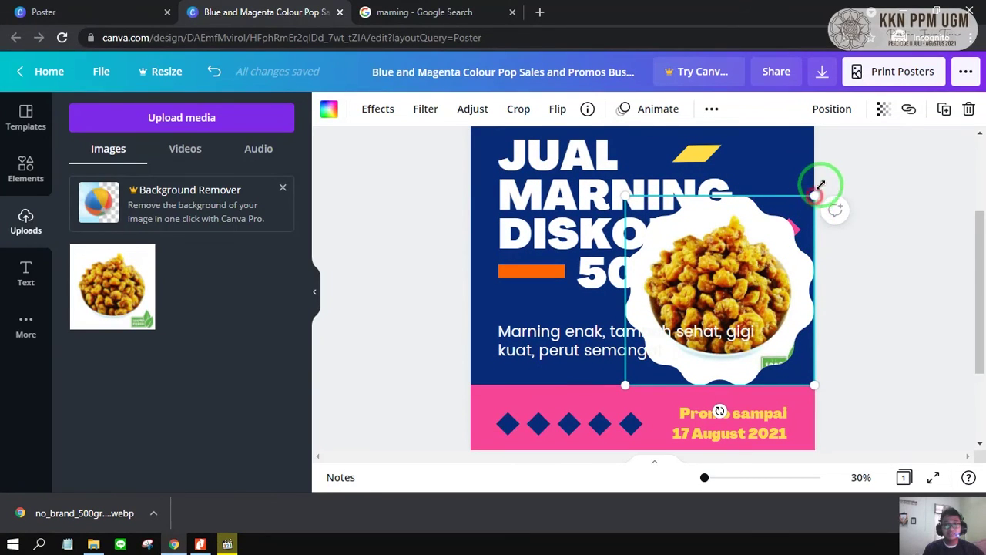
pyautogui.moveTo(813, 200); pyautogui.dragTo(789, 267)
# Narrow the tagline text box so it wraps onto three lines clear of the photo, and raise it to just below "50%"
pyautogui.click(747, 330)
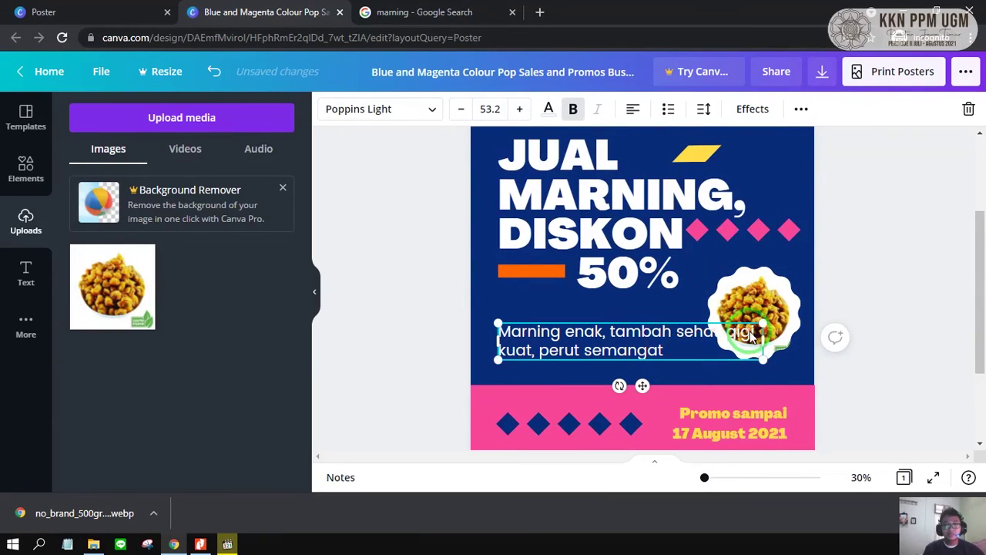
pyautogui.moveTo(763, 339); pyautogui.dragTo(708, 341)
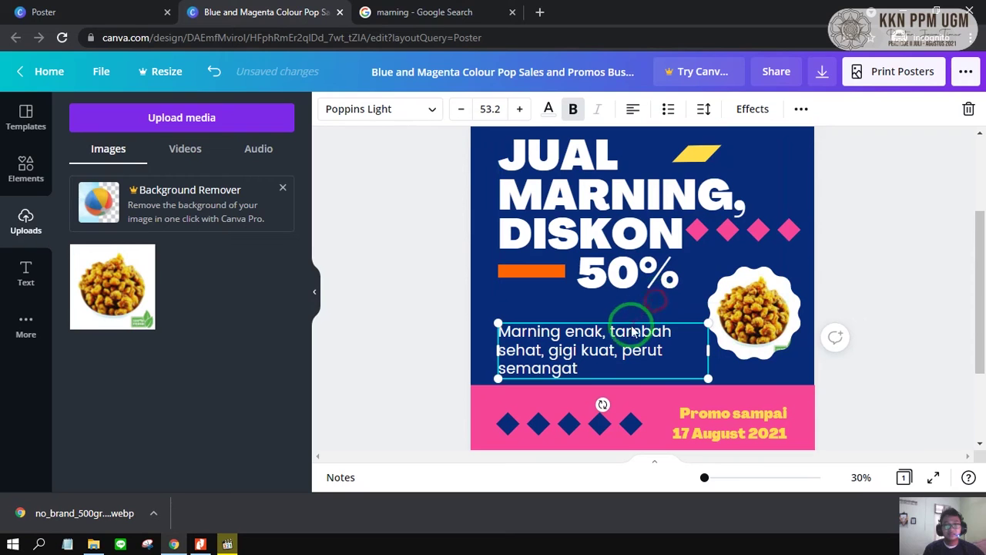
pyautogui.moveTo(616, 328); pyautogui.dragTo(616, 308)
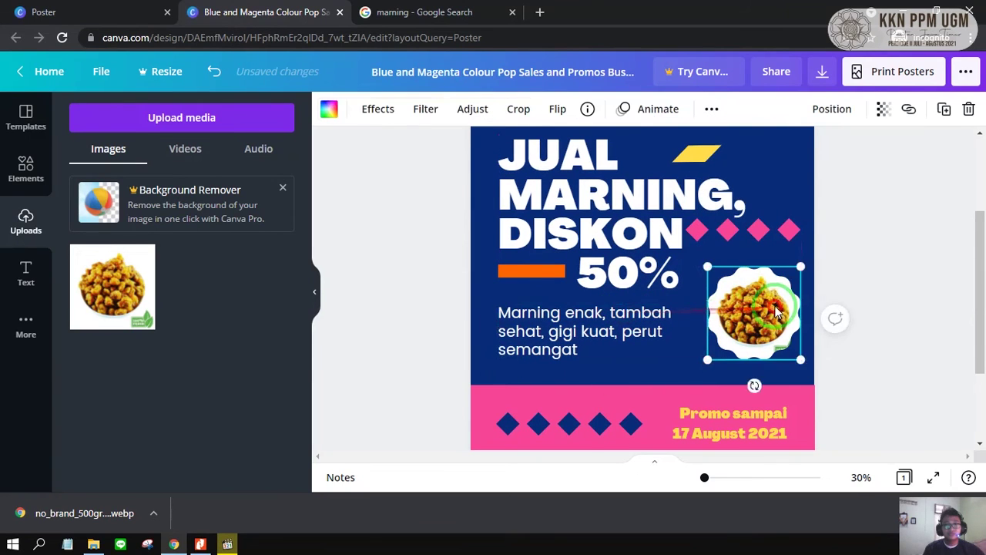
# Enlarge the framed marning photo slightly and position it beside the tagline, between the pink diamonds and the pink band
pyautogui.moveTo(772, 304); pyautogui.dragTo(757, 289)
pyautogui.moveTo(793, 360); pyautogui.dragTo(807, 368)
pyautogui.click(850, 314)
pyautogui.click(743, 304)
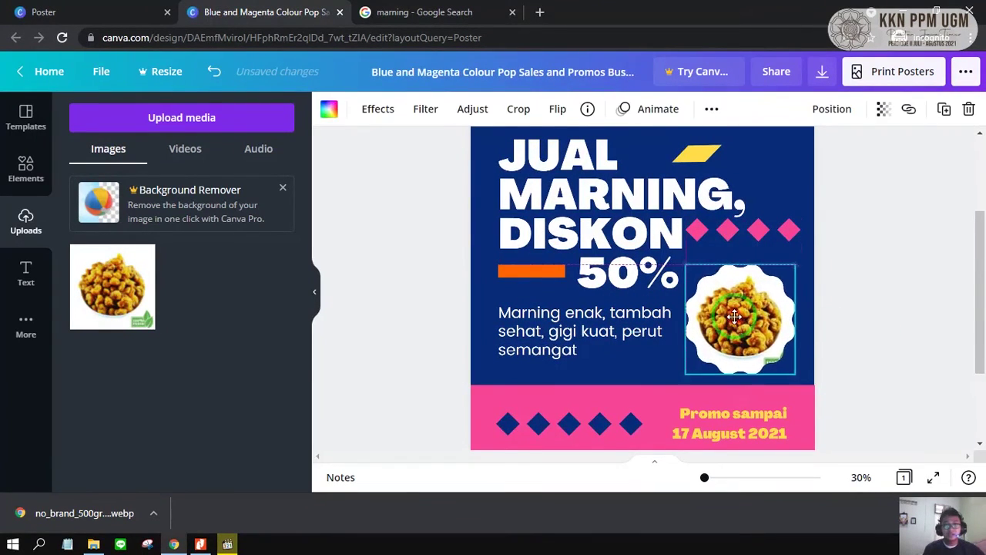
pyautogui.click(840, 266)
pyautogui.click(850, 214)
pyautogui.click(833, 255)
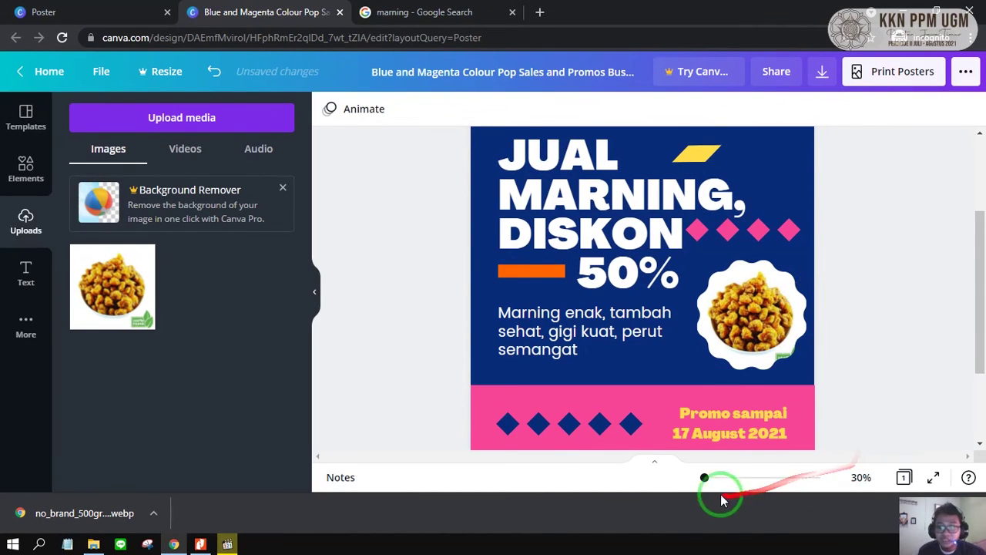
# Change the poster's dark blue background to black (#000000)
pyautogui.moveTo(705, 485); pyautogui.dragTo(701, 477)
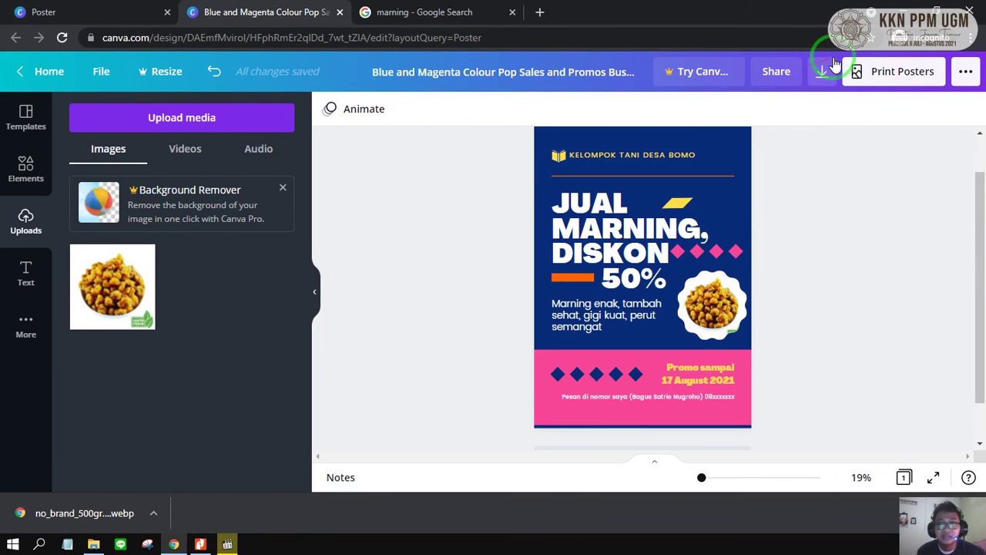
pyautogui.click(540, 392)
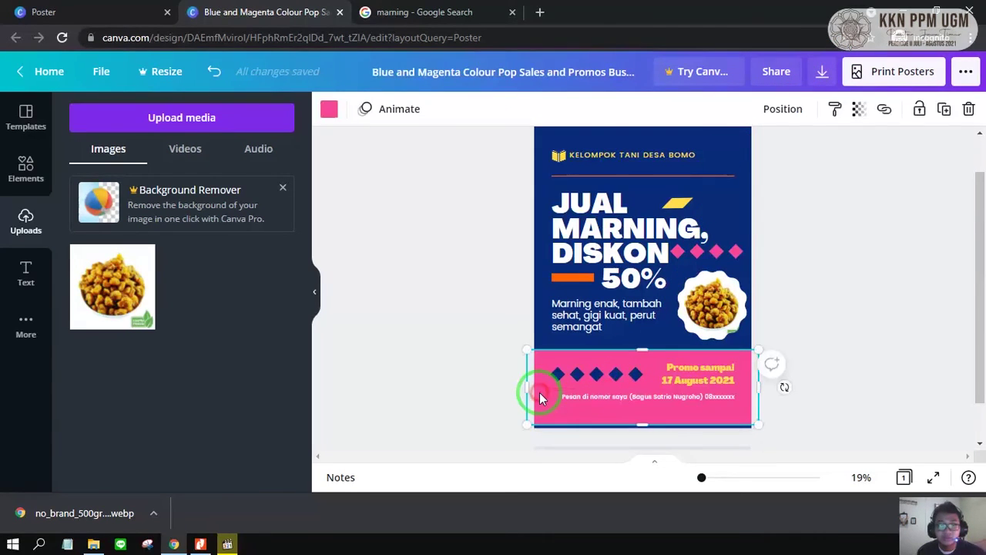
pyautogui.click(887, 249)
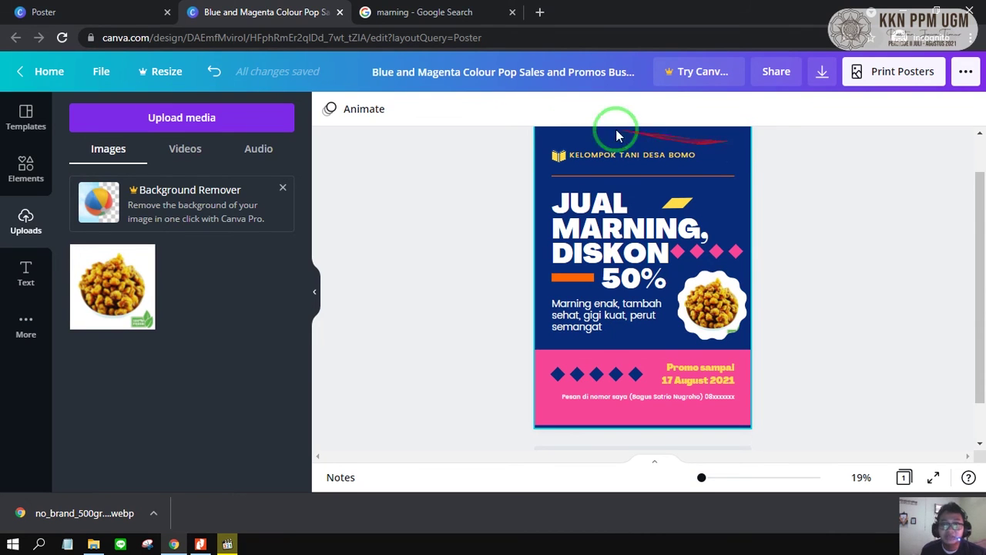
pyautogui.click(561, 134)
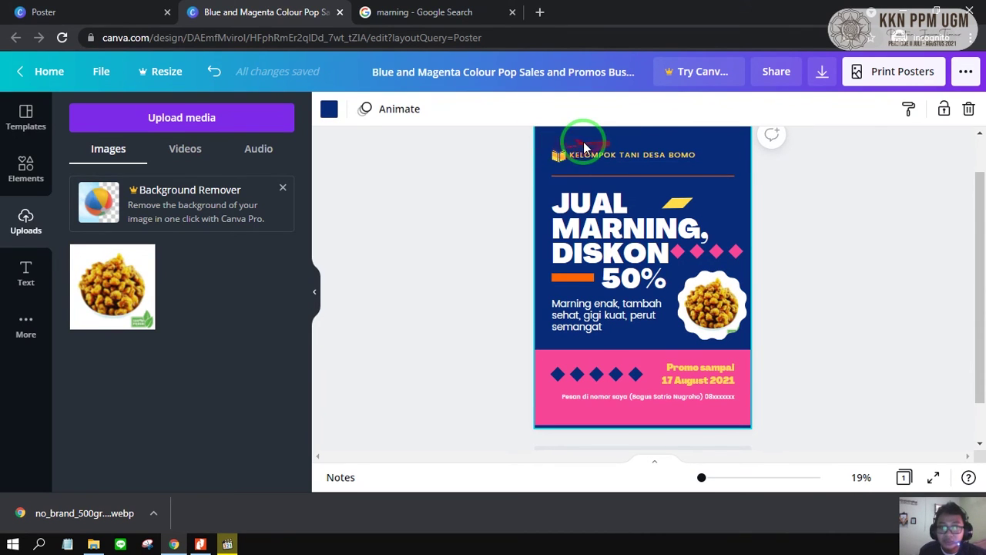
pyautogui.click(329, 114)
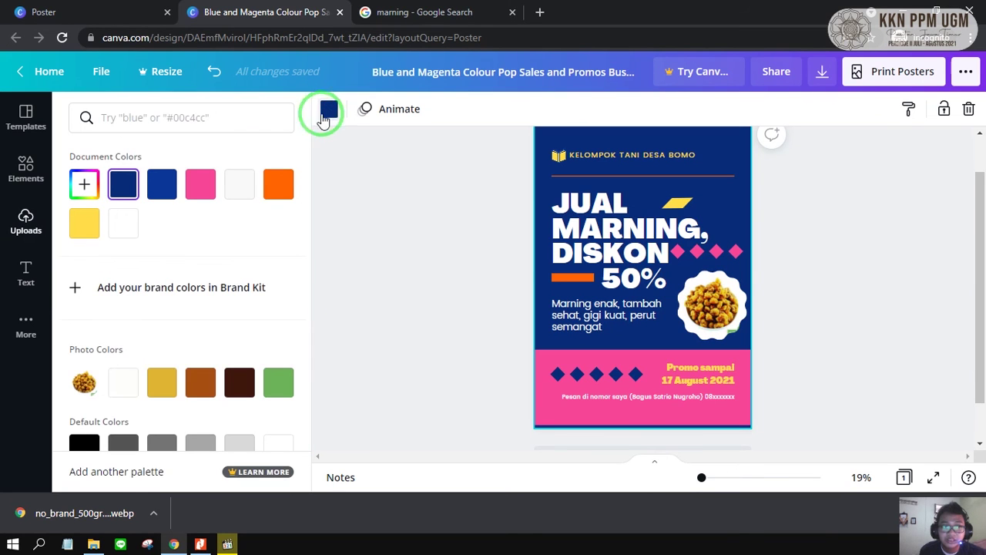
pyautogui.click(86, 191)
pyautogui.click(84, 185)
pyautogui.moveTo(123, 262); pyautogui.dragTo(54, 315)
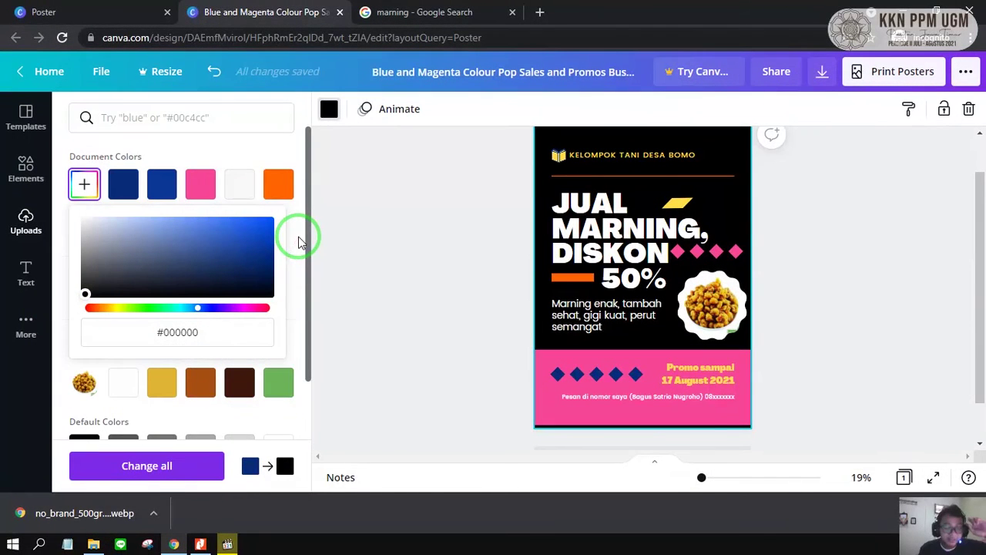
pyautogui.moveTo(271, 265); pyautogui.dragTo(23, 324)
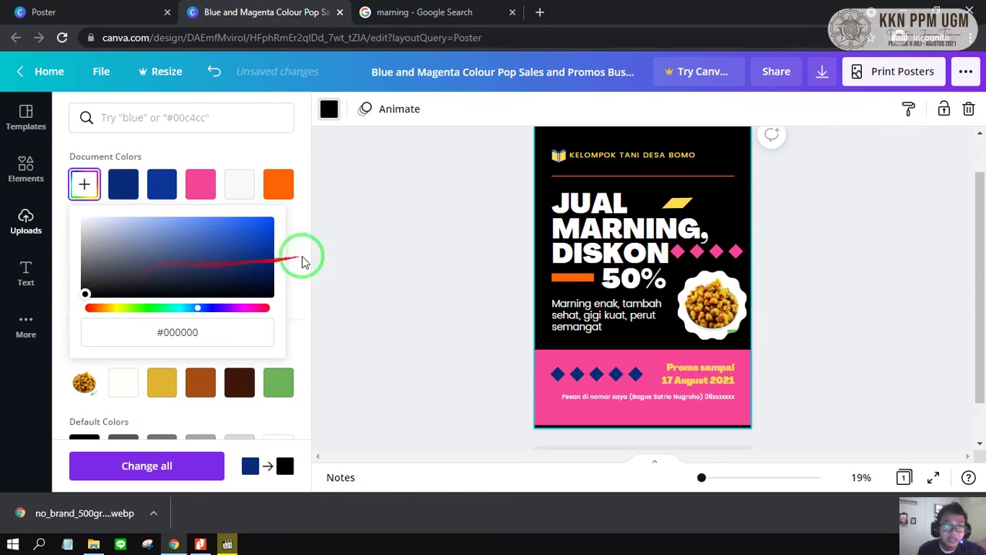
pyautogui.click(379, 255)
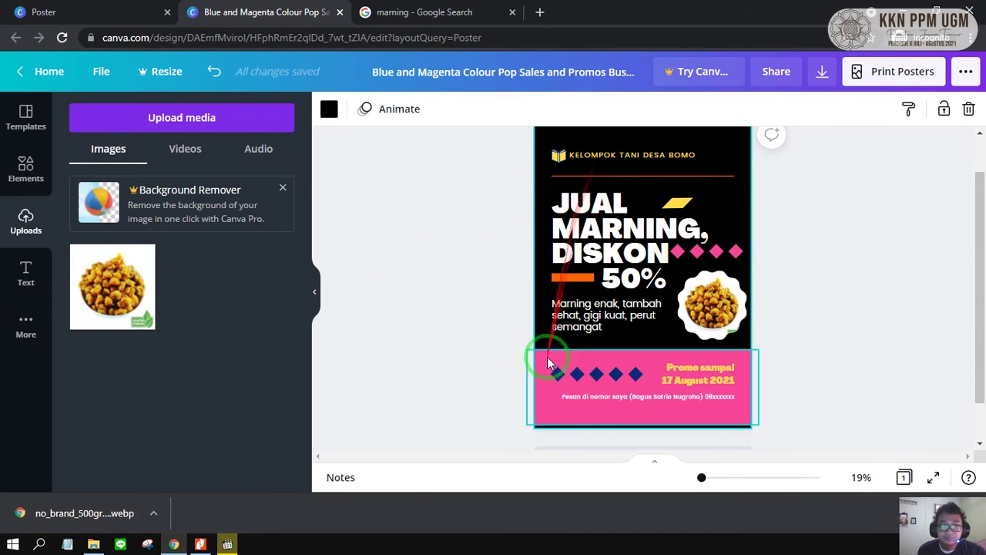
# Recolour the leftmost and rightmost blue diamonds in the pink band black
pyautogui.click(558, 371)
pyautogui.click(329, 109)
pyautogui.click(128, 184)
pyautogui.click(419, 308)
pyautogui.click(582, 389)
pyautogui.click(578, 378)
pyautogui.click(596, 377)
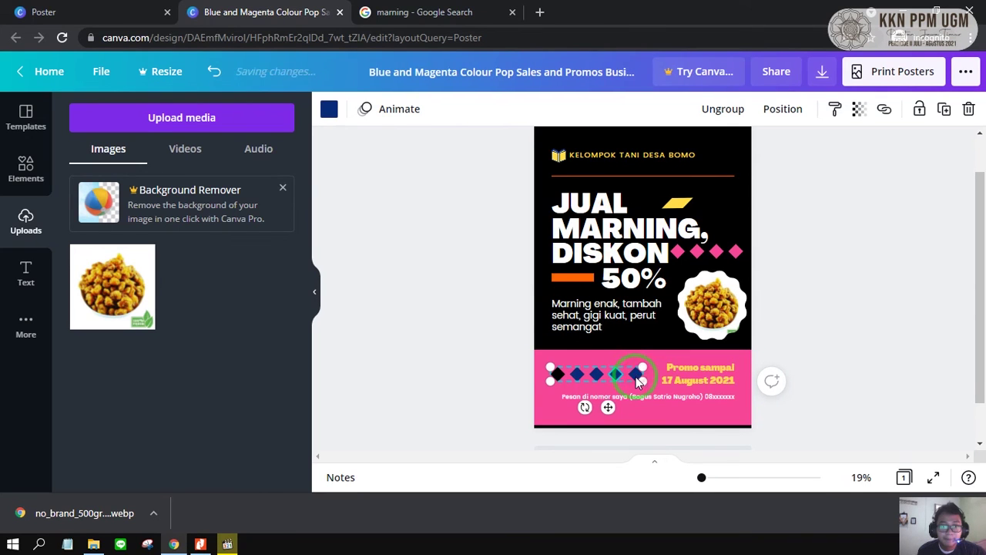
pyautogui.click(329, 109)
pyautogui.click(132, 196)
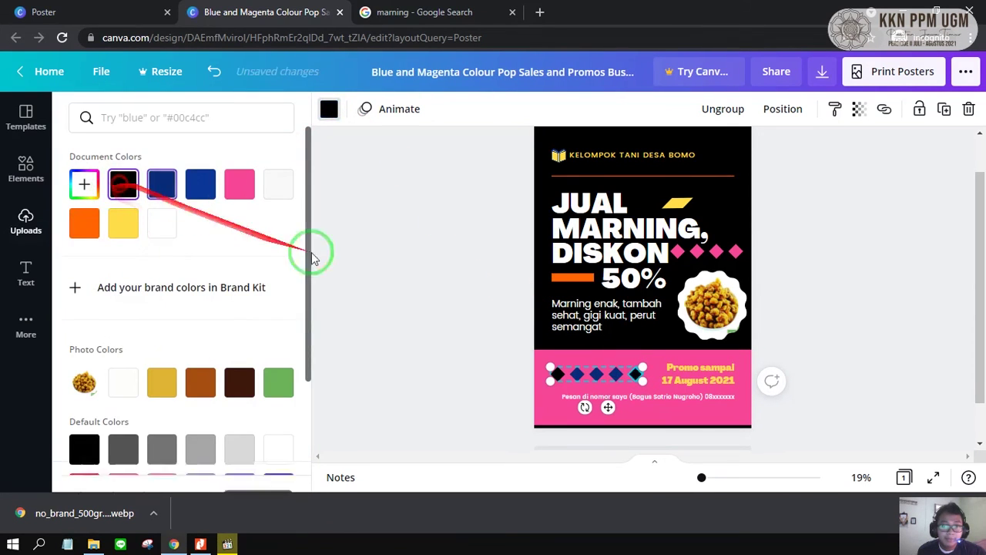
# Recolour the three middle blue diamonds in the pink band black
pyautogui.click(605, 379)
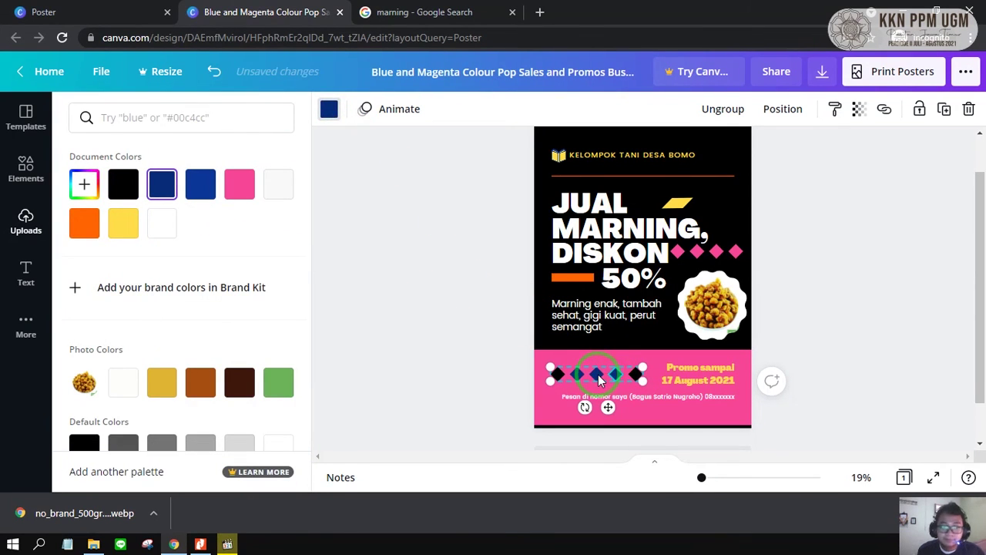
pyautogui.click(123, 183)
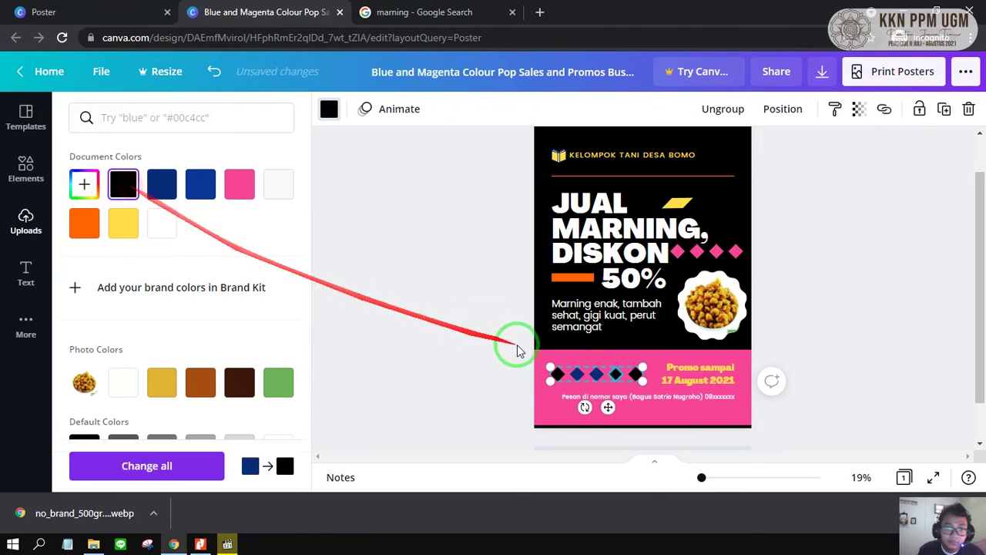
pyautogui.click(597, 374)
pyautogui.click(123, 184)
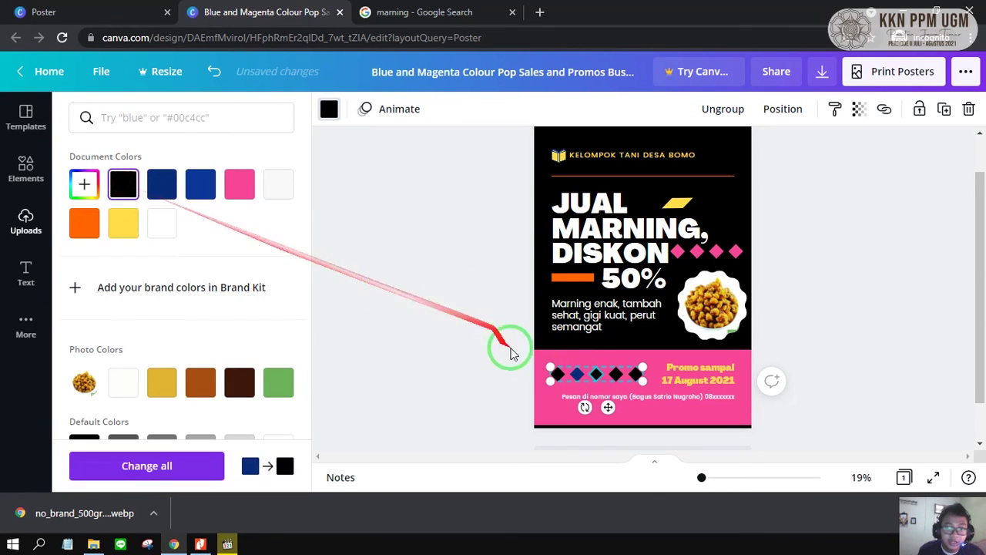
pyautogui.click(579, 376)
pyautogui.click(123, 183)
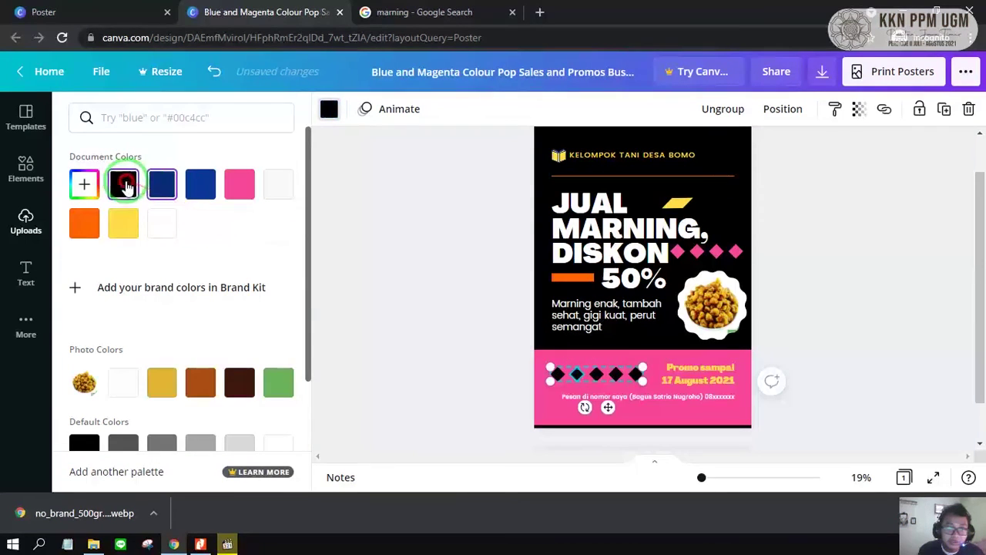
pyautogui.click(391, 269)
pyautogui.click(794, 210)
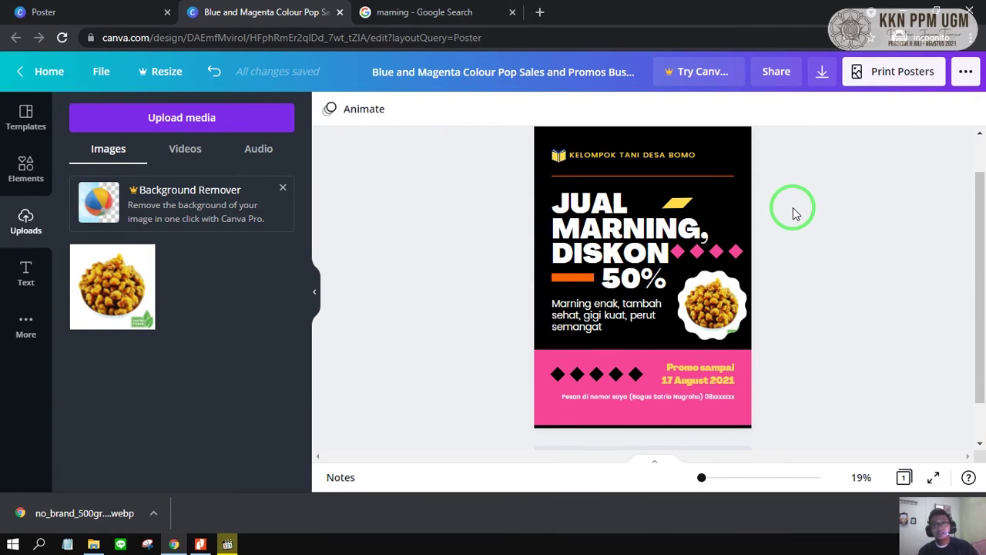
# Download the poster as a JPG file and dismiss the sharing offer
pyautogui.moveTo(778, 98); pyautogui.dragTo(705, 30)
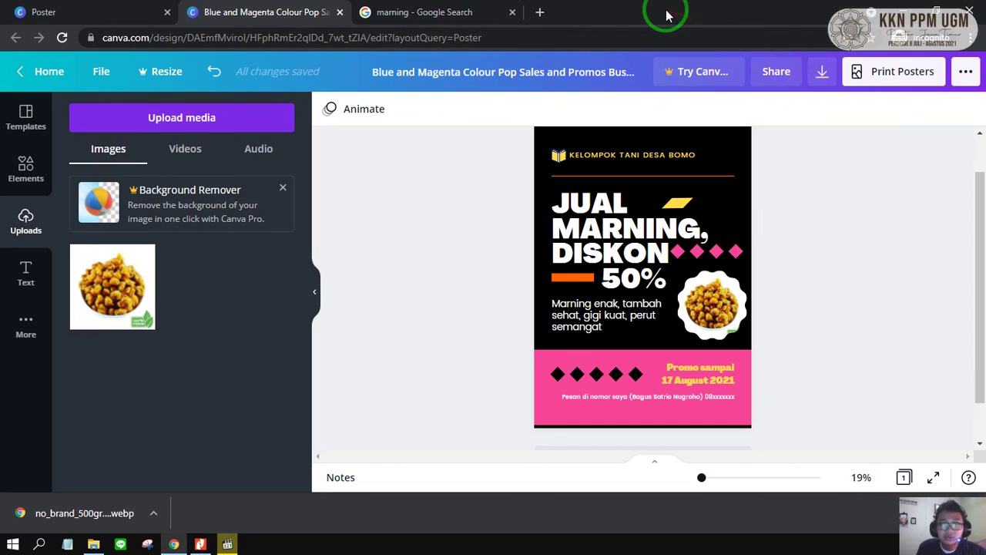
pyautogui.moveTo(549, 33)
pyautogui.mouseDown()
pyautogui.moveTo(488, 2)
pyautogui.moveTo(579, 40)
pyautogui.moveTo(810, 77)
pyautogui.mouseUp()
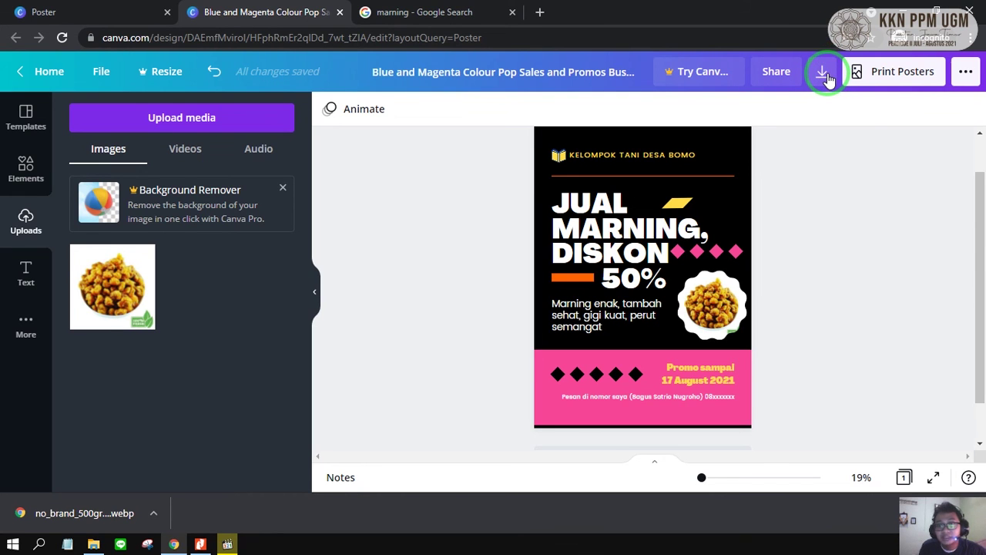
pyautogui.click(823, 73)
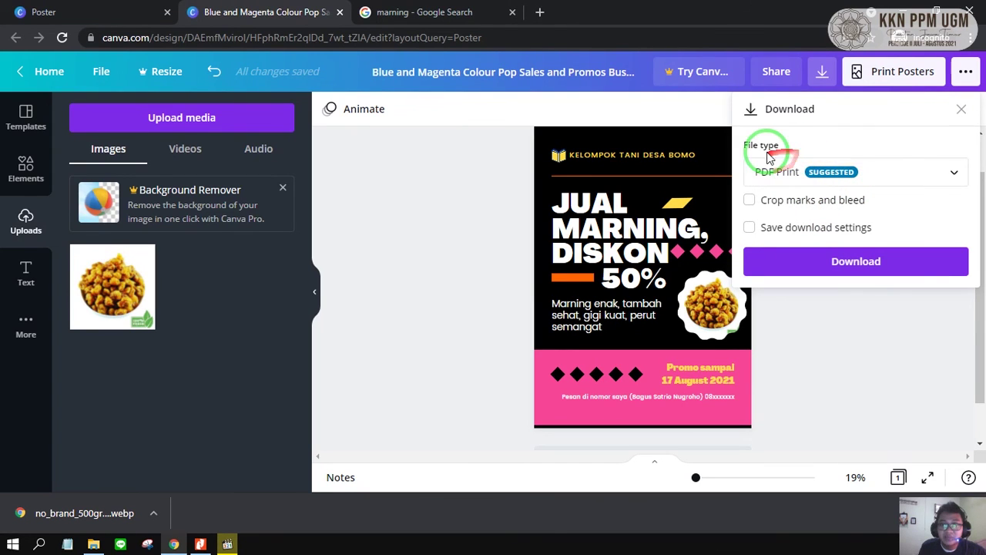
pyautogui.click(819, 168)
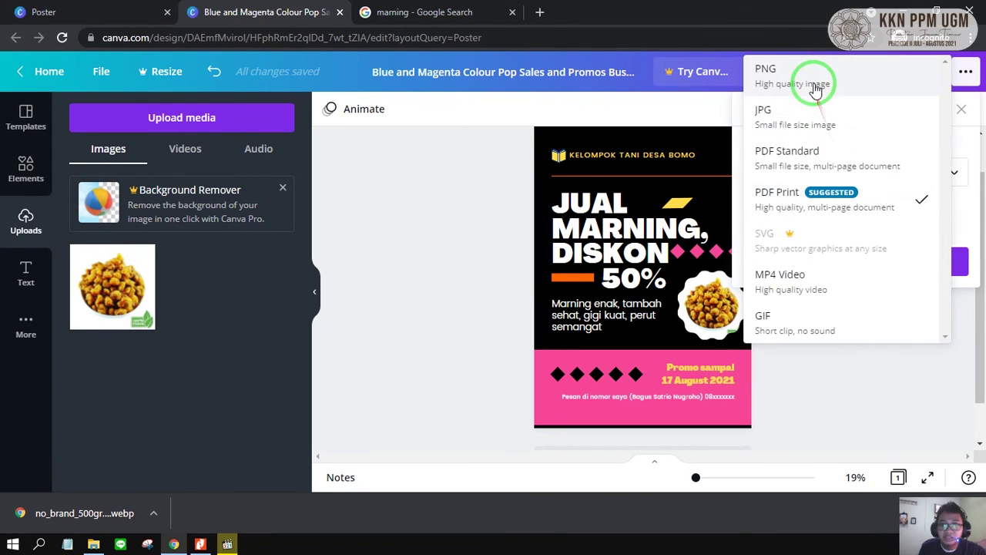
pyautogui.click(813, 127)
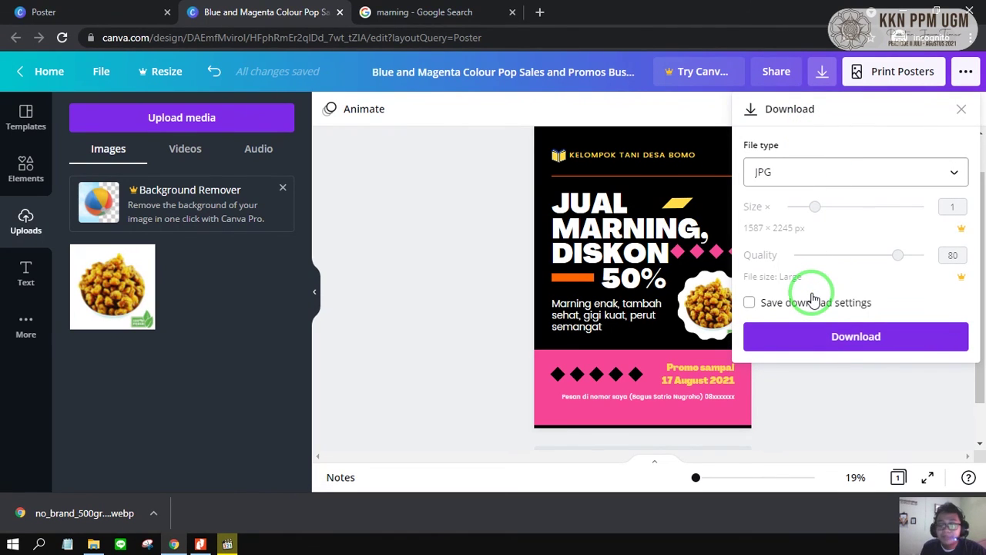
pyautogui.click(815, 345)
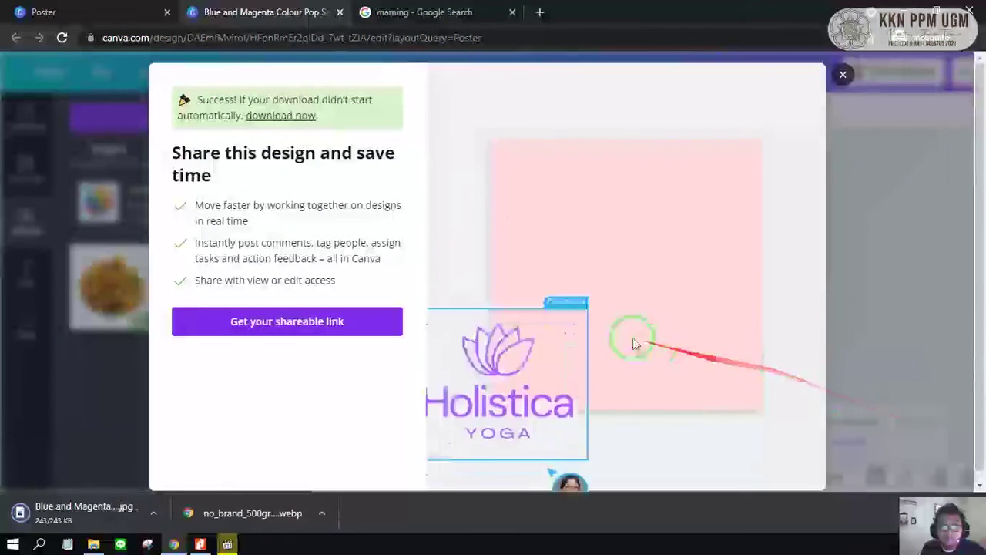
pyautogui.click(843, 77)
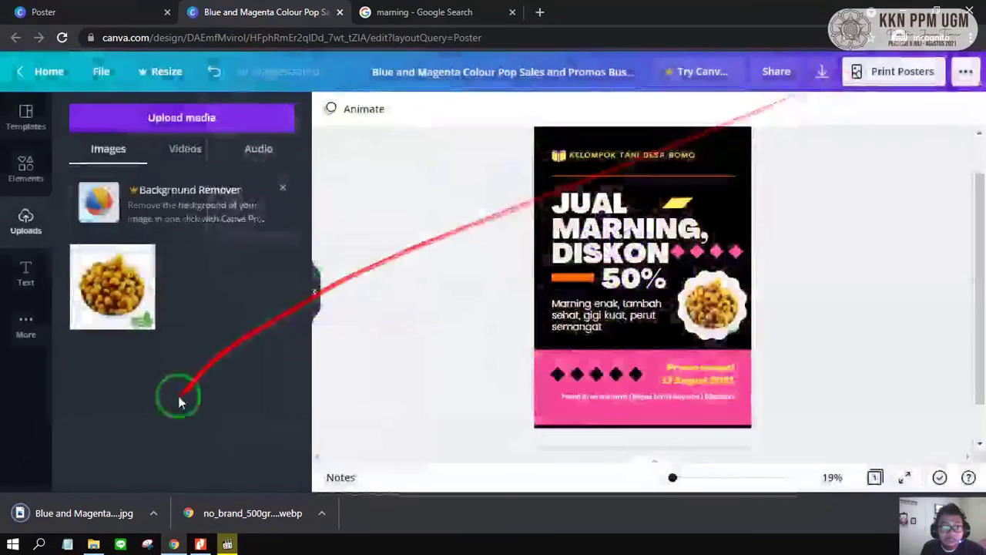
# Open the downloaded poster JPG in Photos and examine it up close and as a whole
pyautogui.click(154, 513)
pyautogui.click(192, 465)
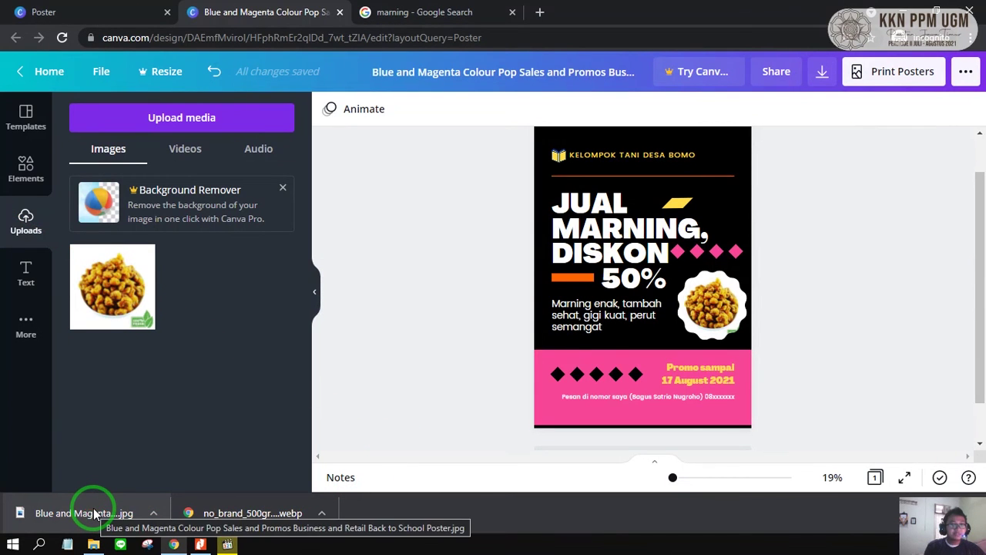
pyautogui.click(94, 514)
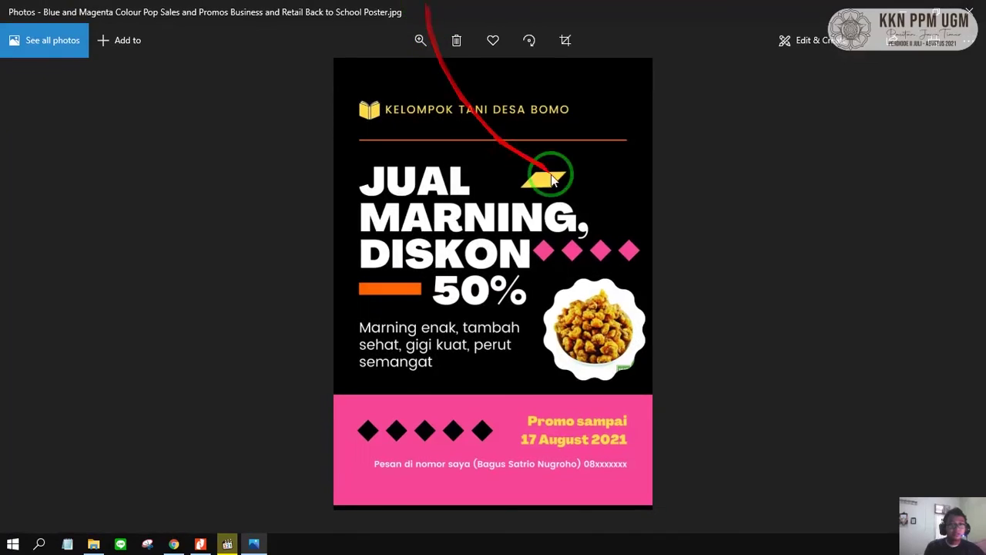
pyautogui.scroll(2, 540, 146)
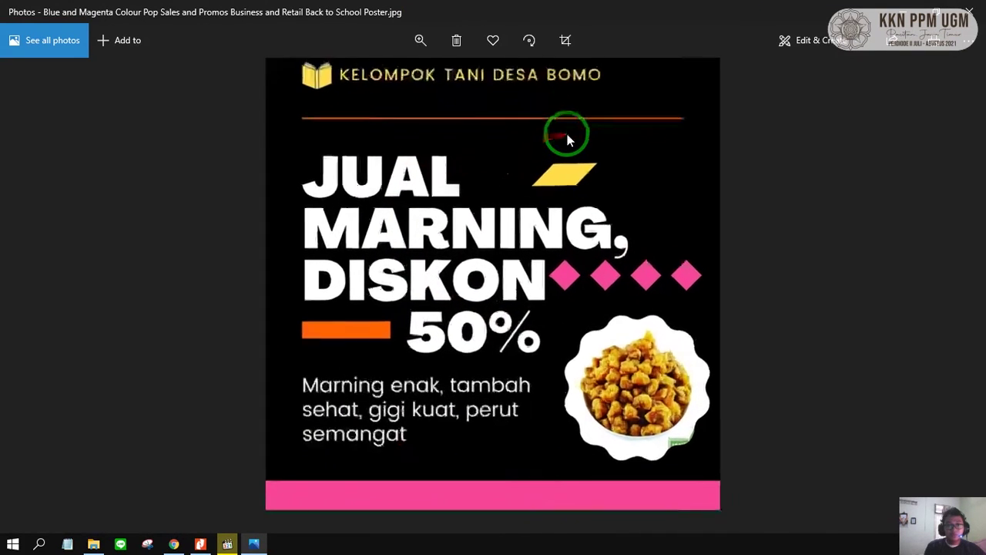
pyautogui.scroll(-2, 604, 192)
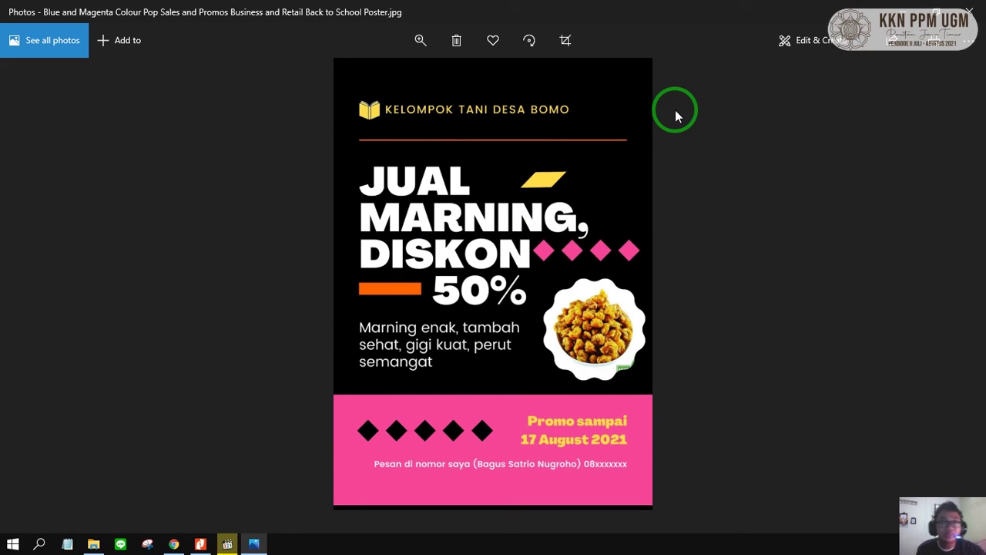
# Close the poster preview in Photos and browse the poster template categories in the Canva design, from Back to School to Event Poster
pyautogui.click(969, 11)
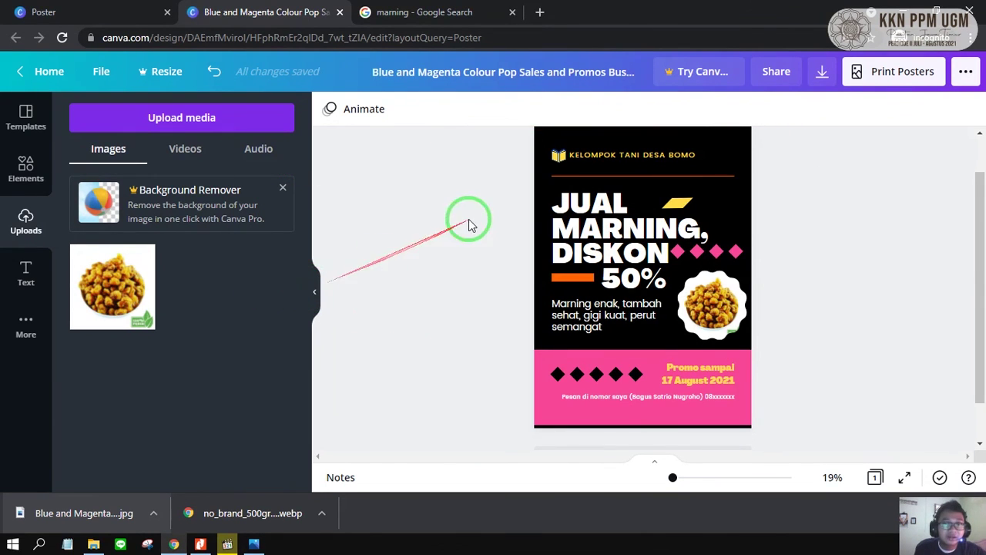
pyautogui.click(26, 112)
pyautogui.scroll(-8, 214, 197)
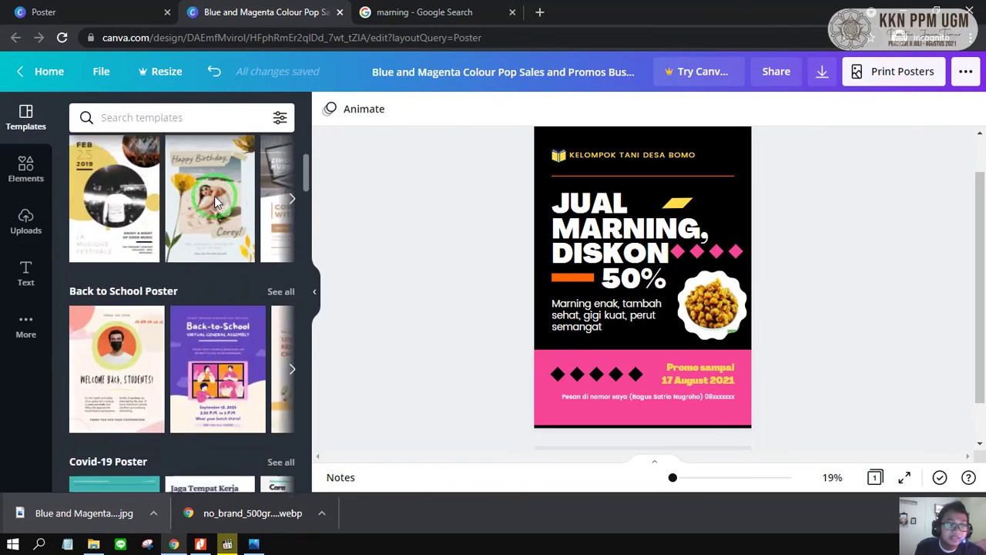
pyautogui.scroll(8, 175, 216)
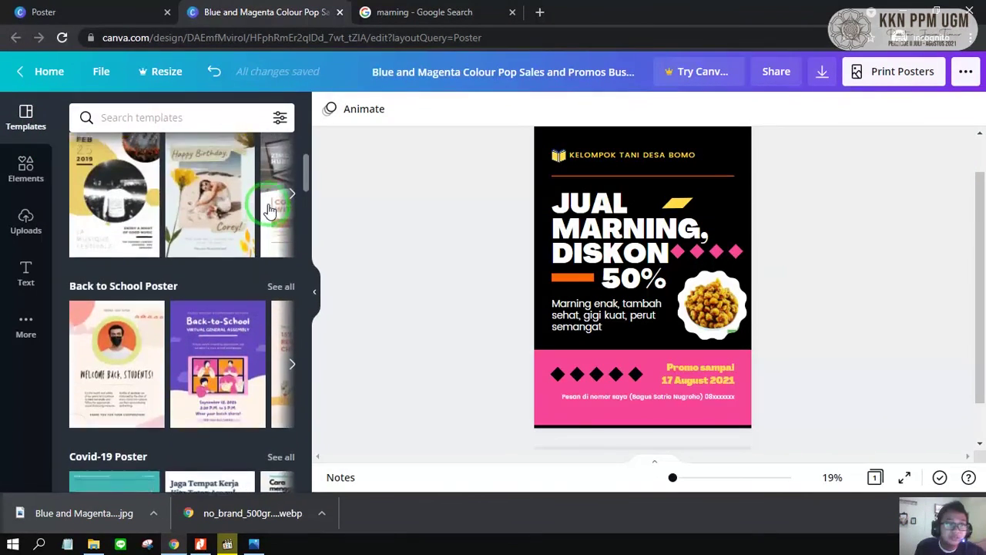
pyautogui.scroll(-7, 228, 171)
pyautogui.scroll(-4, 228, 179)
pyautogui.scroll(1, 228, 182)
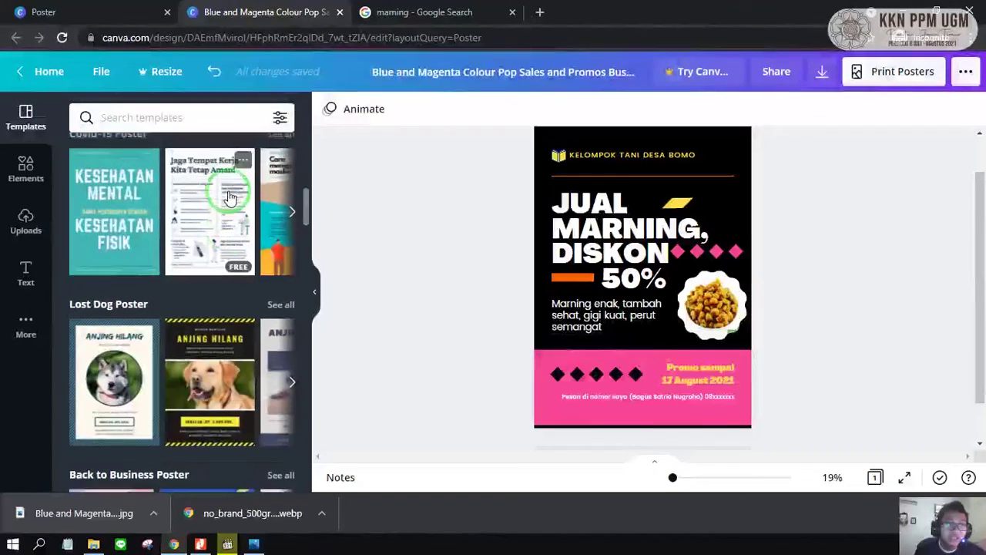
pyautogui.scroll(-1, 220, 224)
pyautogui.scroll(-2, 220, 239)
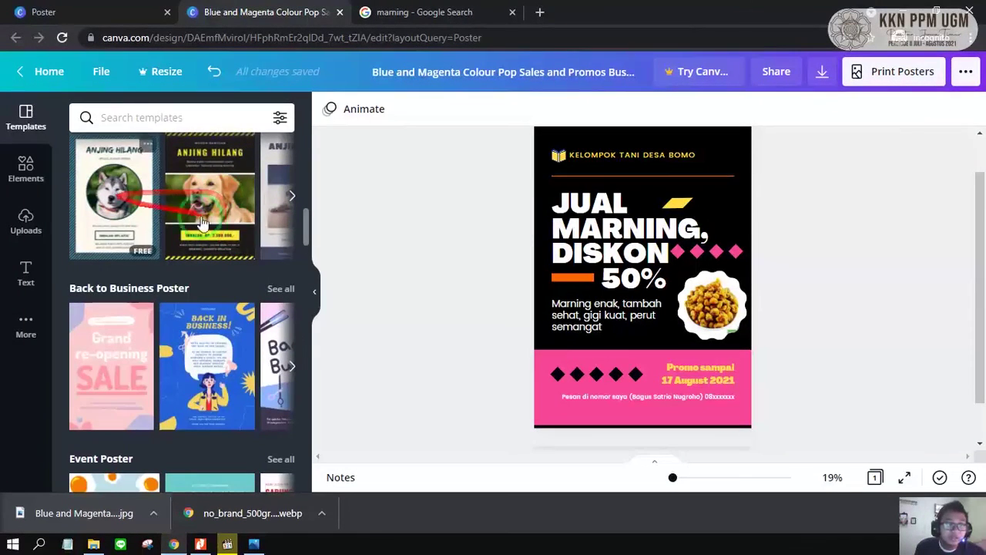
pyautogui.scroll(-1, 195, 324)
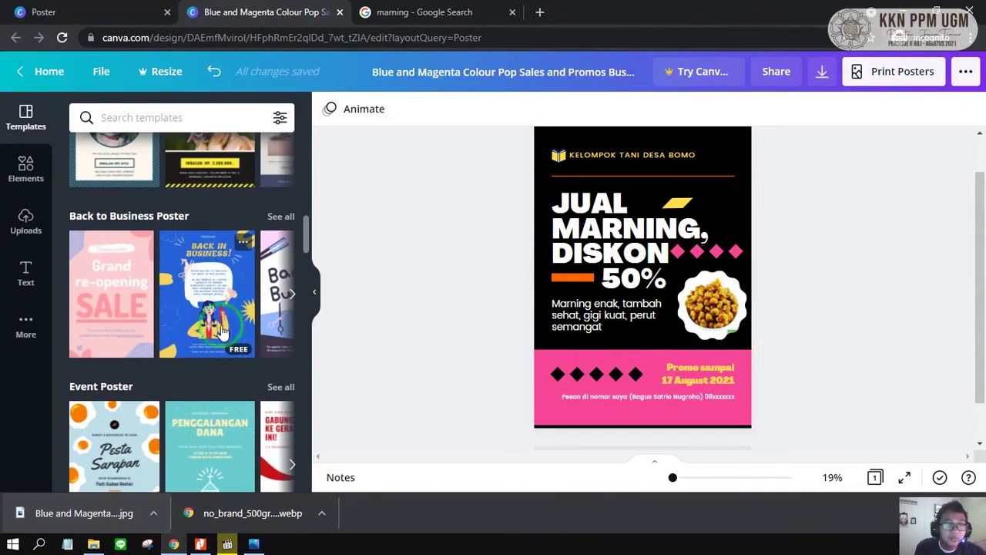